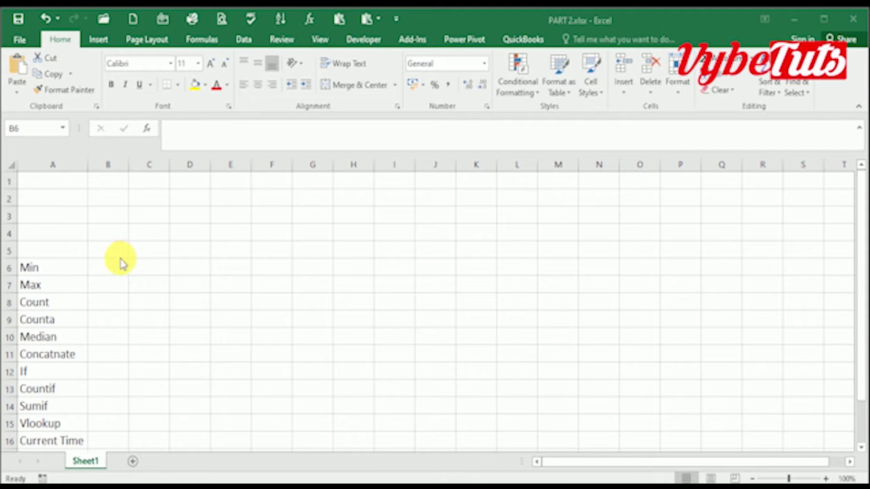
Step: Enter 2 and 4 in cells D2 and E2, and 1 and 7 in cells D3 and E3
click(70, 265)
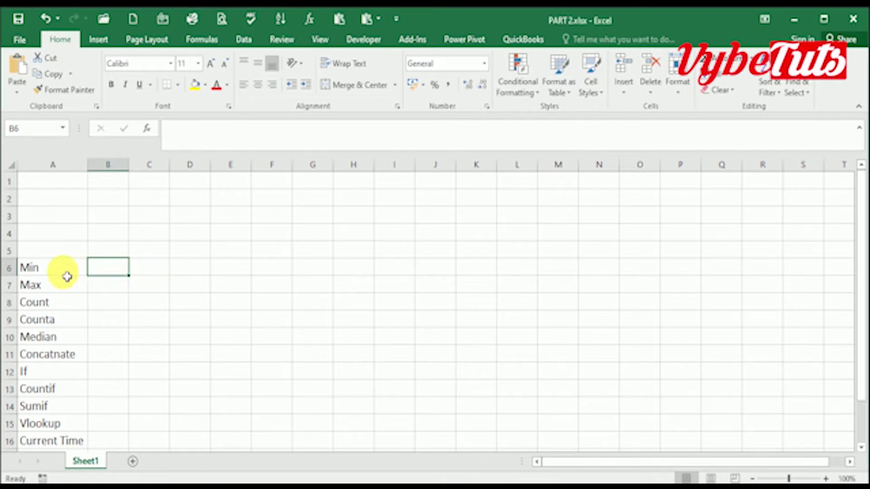
click(193, 204)
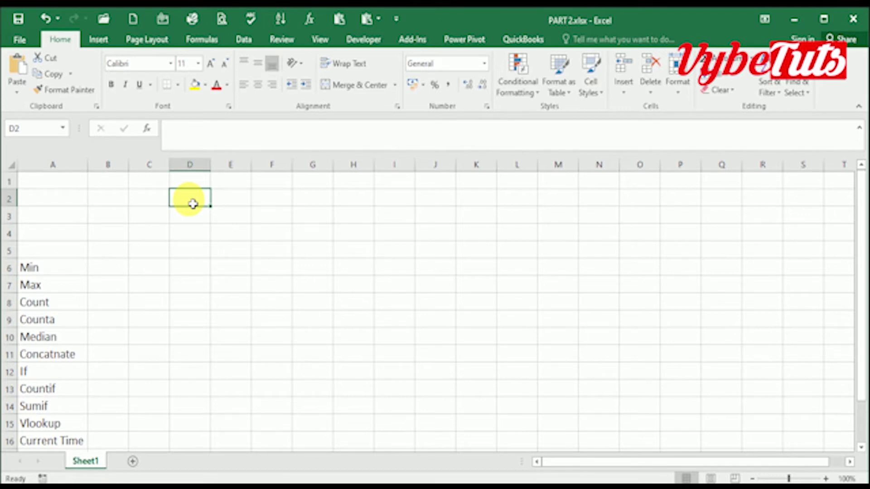
text(2)
key(Tab)
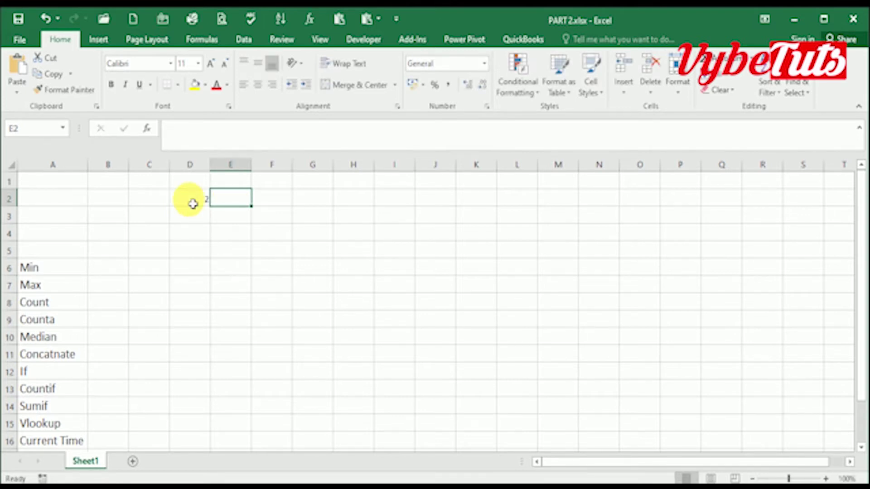
text(4)
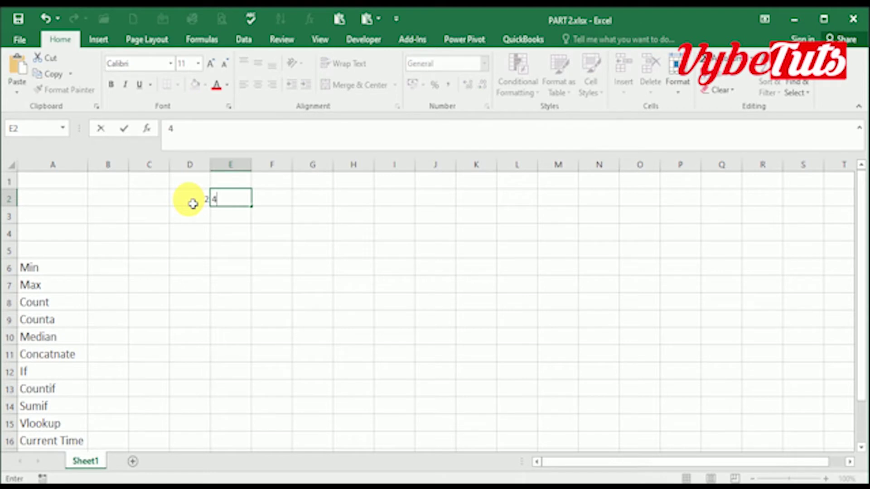
key(Return)
text(7)
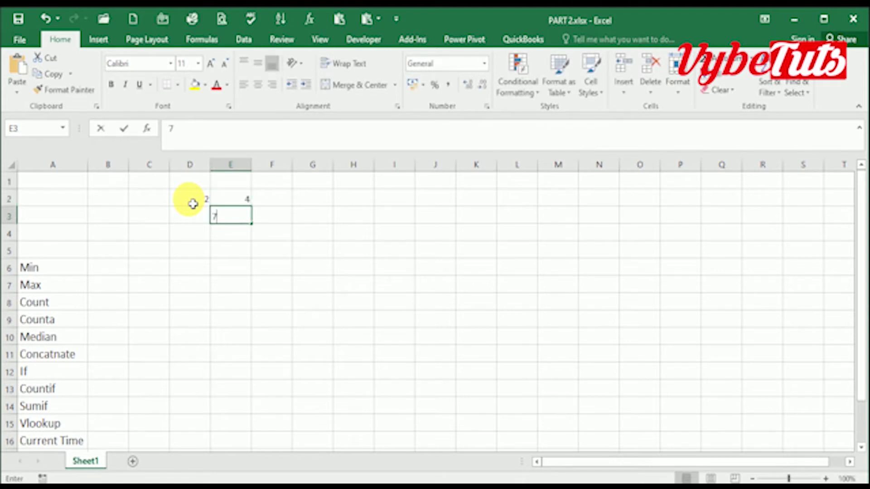
key(Left)
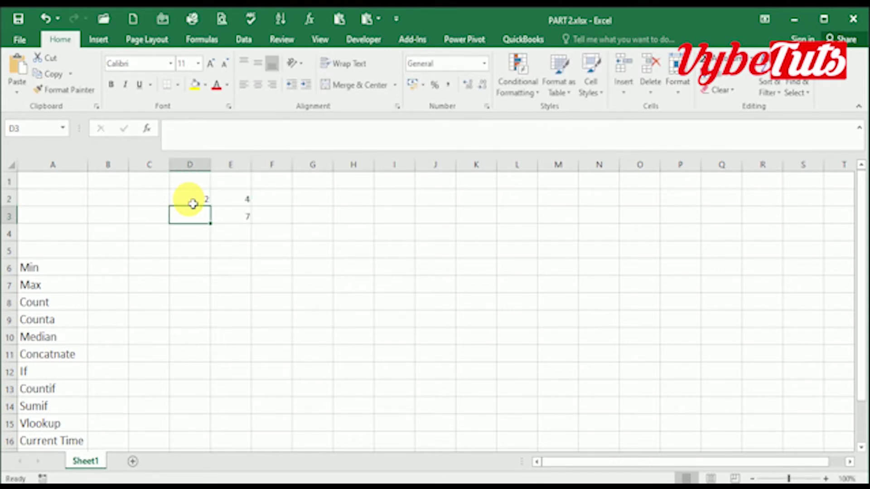
text(1)
key(Right)
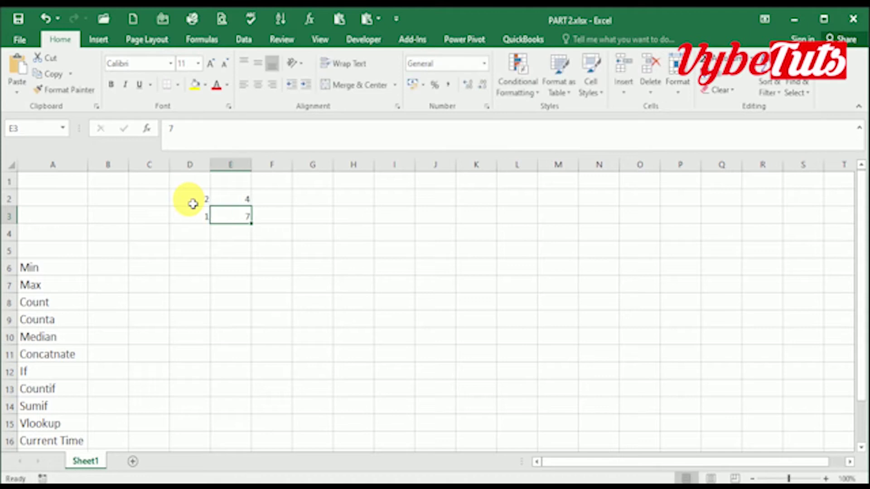
Step: Enter 2 and 1 in cells F2 and G2, and 8 and 3 in cells F3 and G3
key(Right)
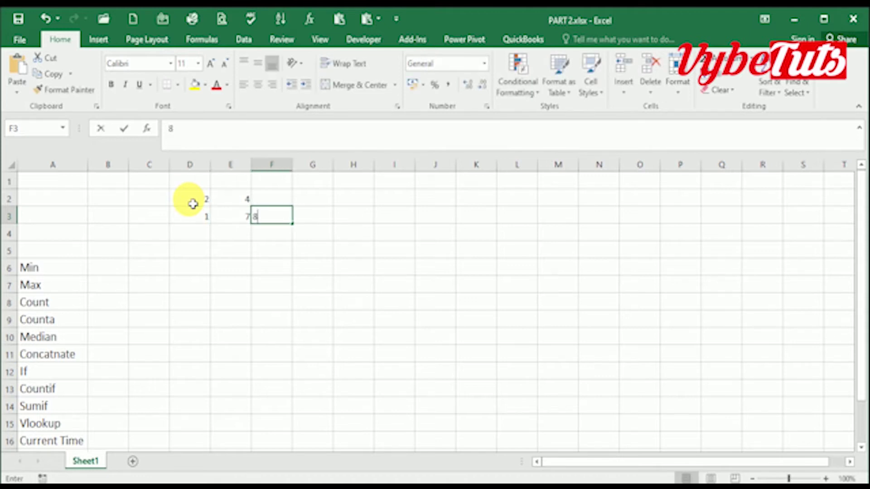
text(8)
key(Up)
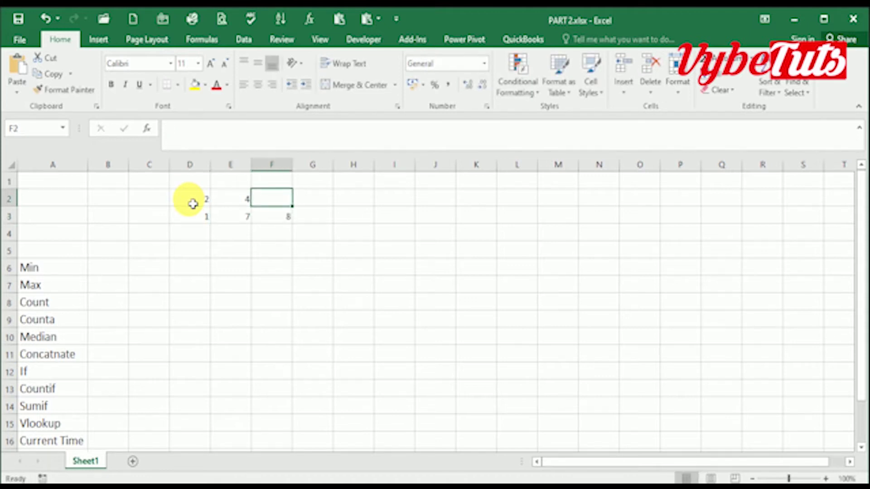
text(2)
key(Right)
text(1)
key(Down)
text(3)
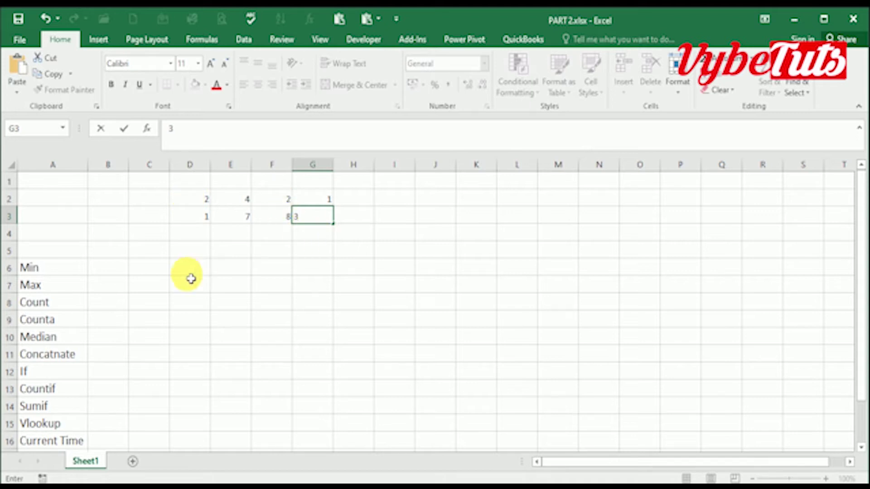
click(114, 268)
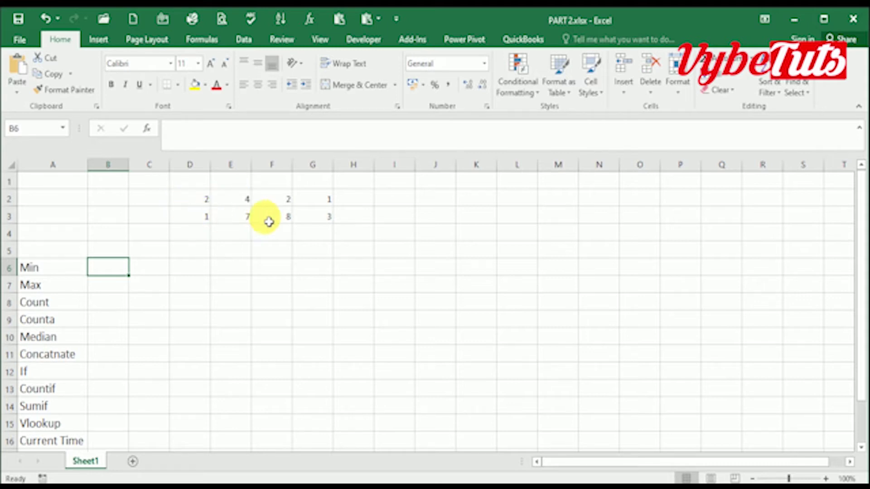
Step: Enter the formula =MIN(1,2,4,2,1,7,8,3) in cell B6 beside the Min label
double_click(112, 268)
text(=)
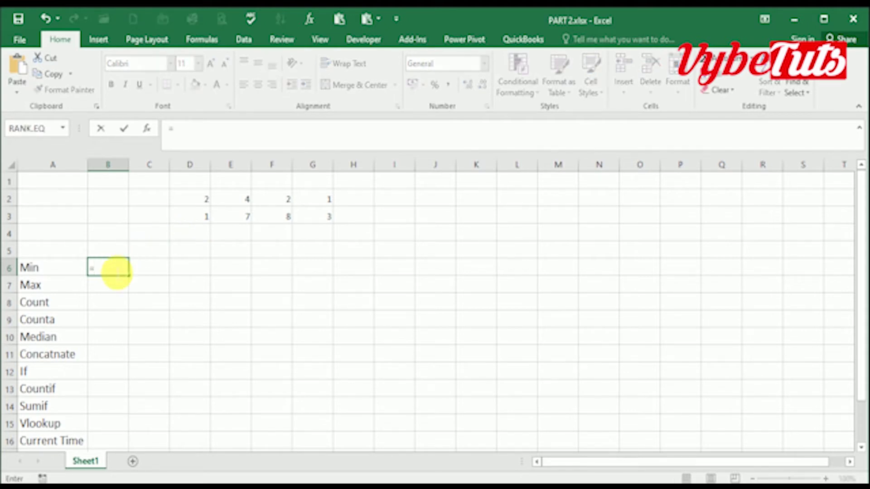
text(min)
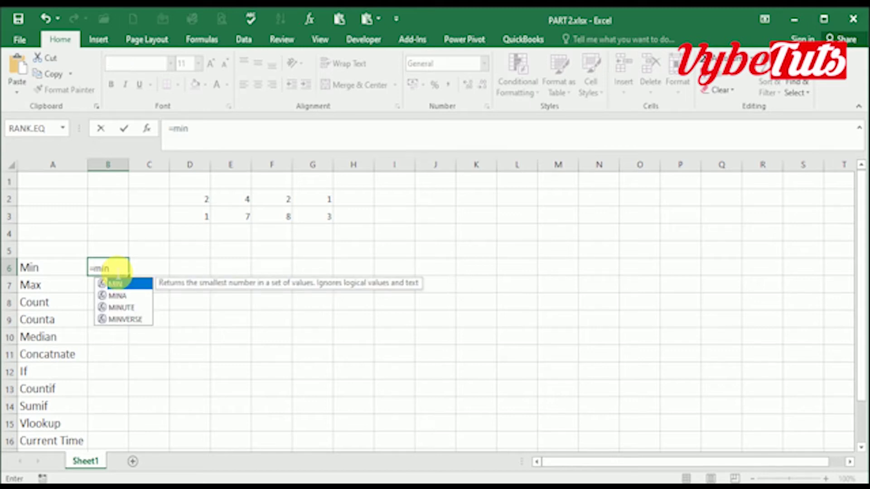
text(()
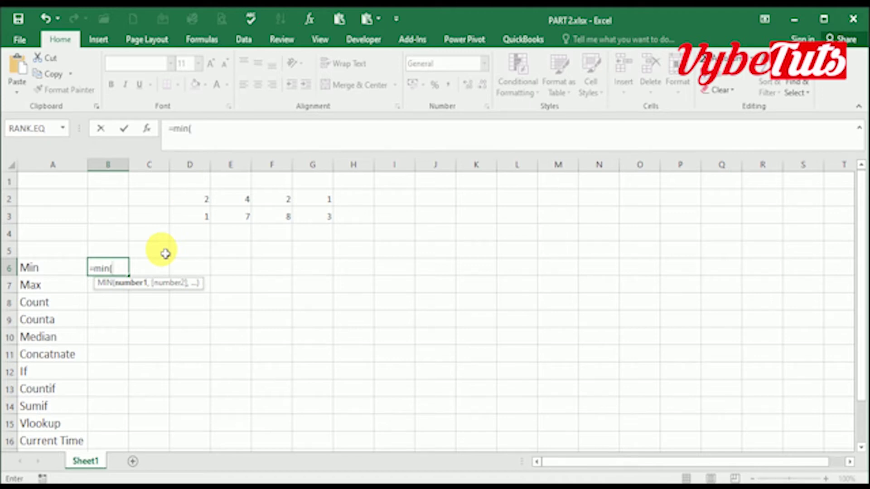
text(1,)
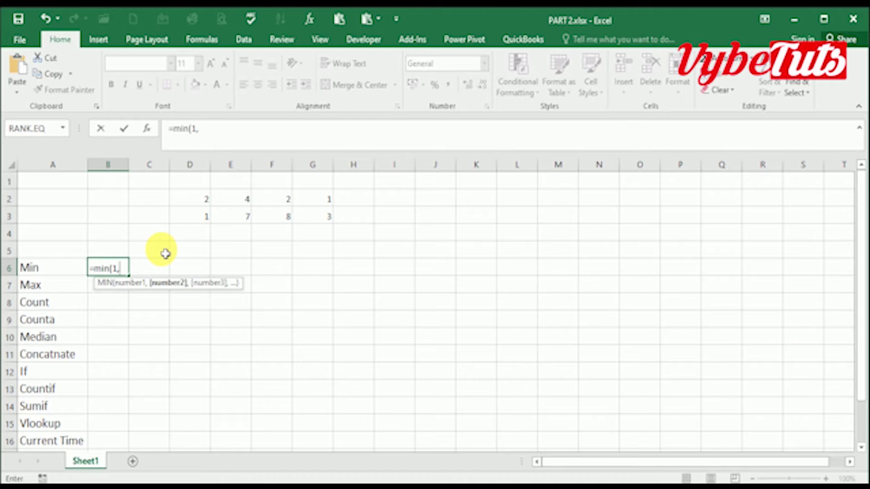
text(2,4)
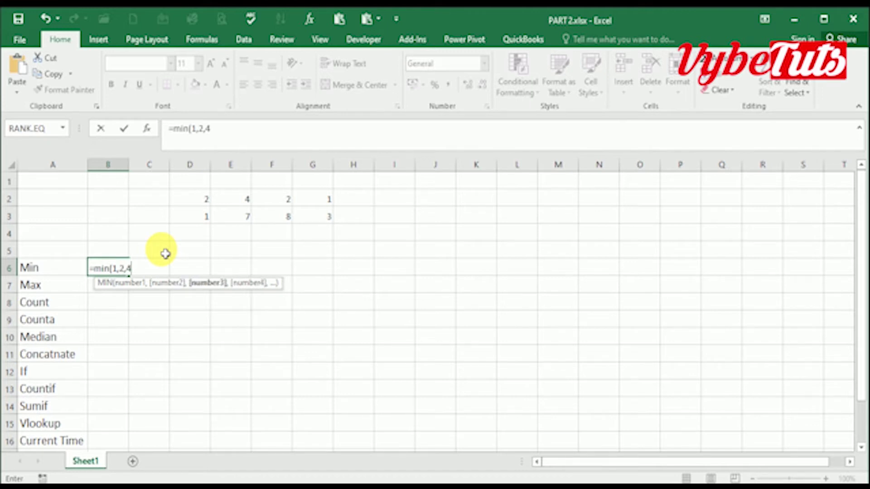
text(,2,)
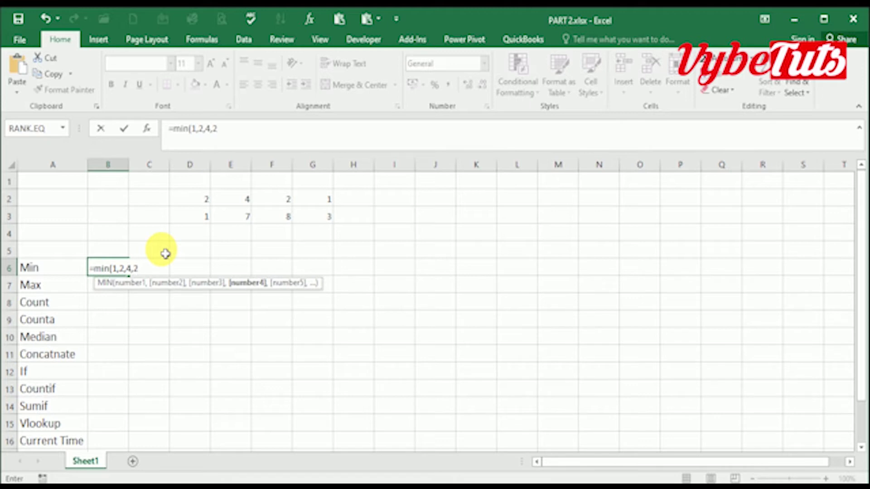
text(1,)
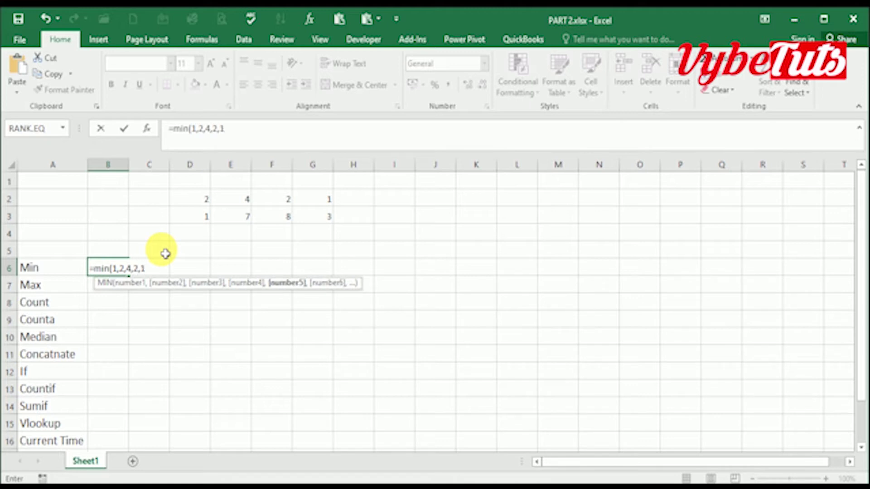
text(7)
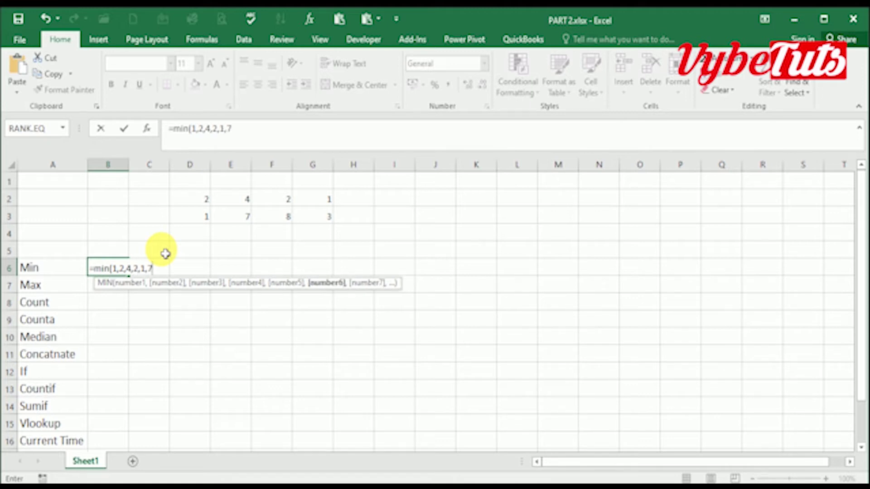
text(,8,)
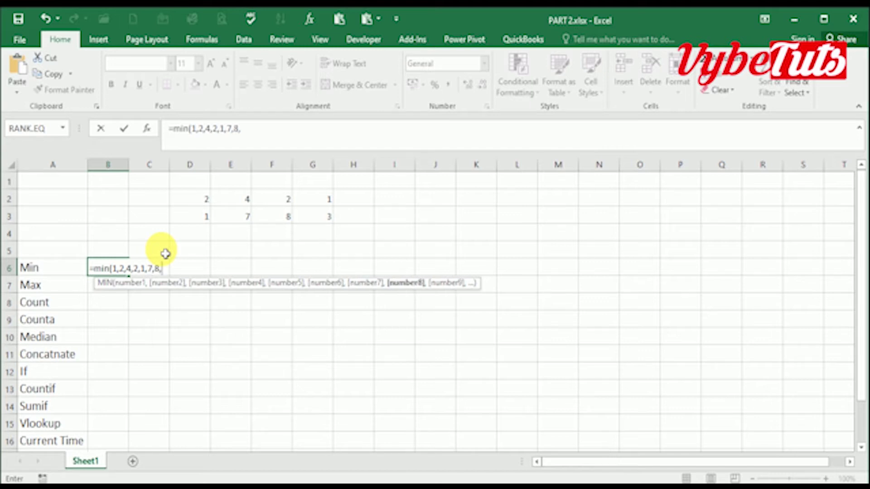
text(3))
key(Return)
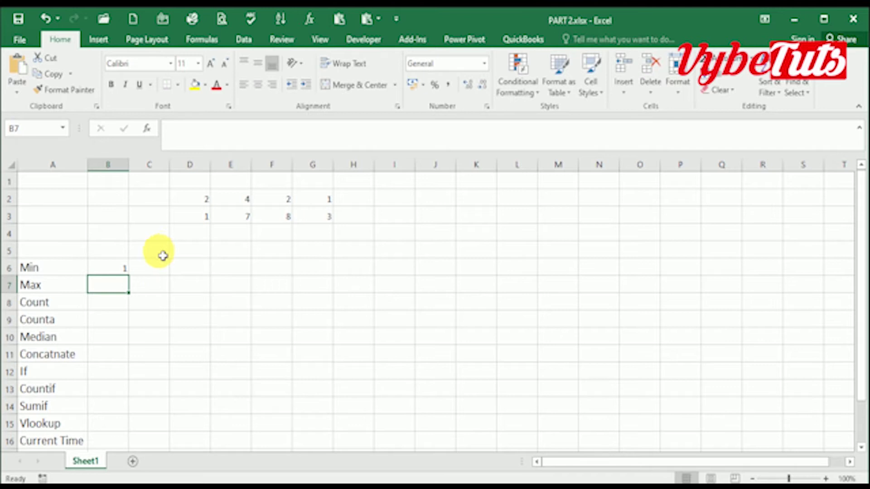
Step: Replace the individual numbers in B6's MIN formula with the range D2:G3
click(117, 275)
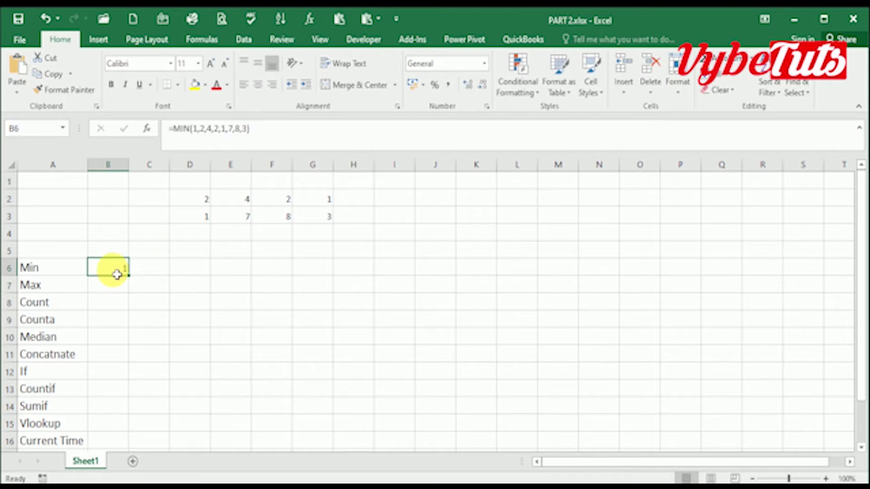
double_click(116, 272)
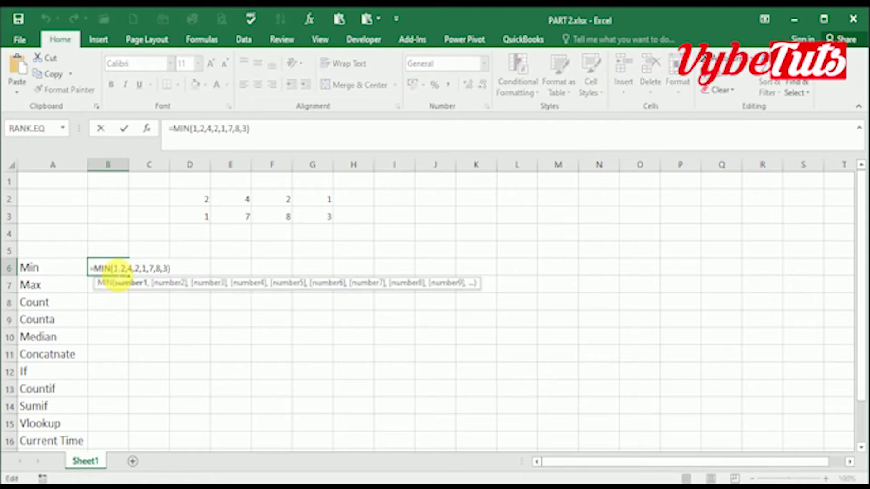
key(Delete)
key(Delete)
key(Delete)
key(Delete)
key(Delete)
key(Delete)
key(Delete)
key(Delete)
key(Delete)
key(Delete)
key(Delete)
key(Delete)
key(Delete)
key(Delete)
key(Delete)
key(Delete)
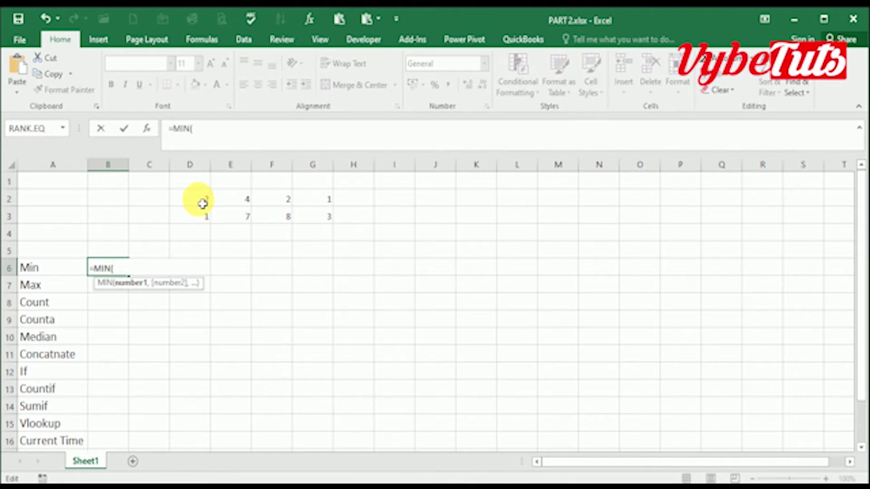
drag(202, 204, 332, 218)
text())
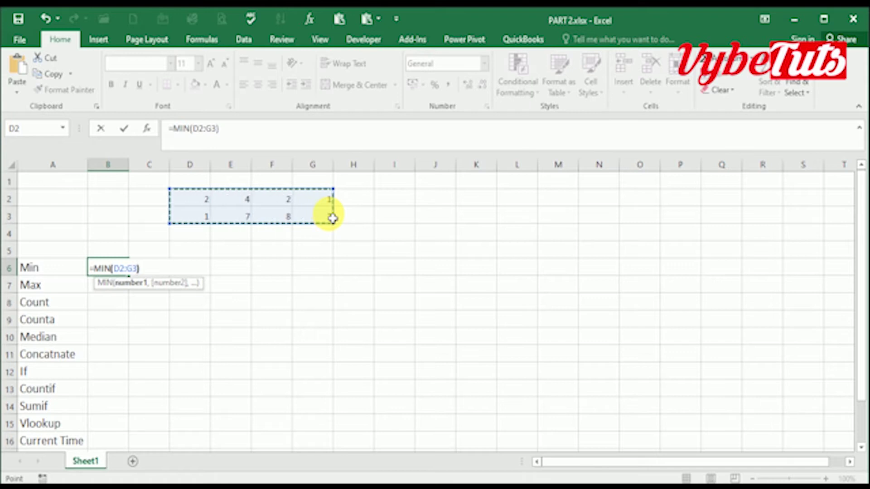
key(Return)
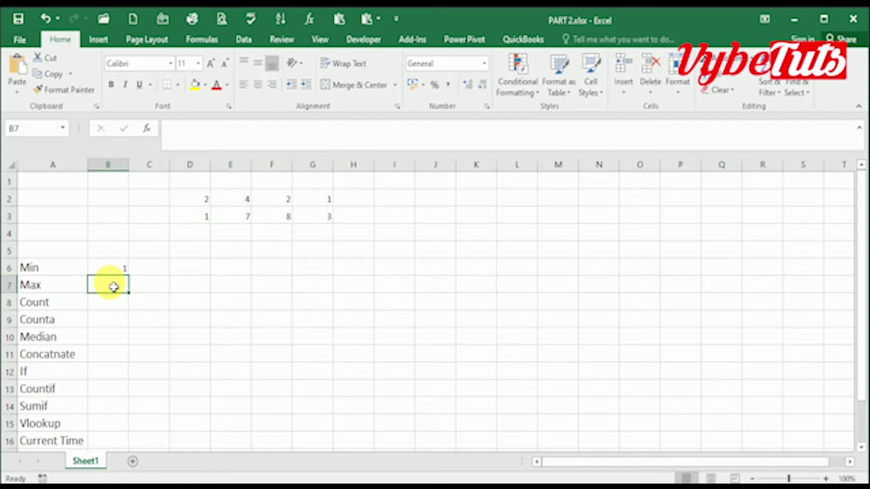
Step: Enter a MAX formula over the range D2:G3 in cell B7 beside the Max label
text(=)
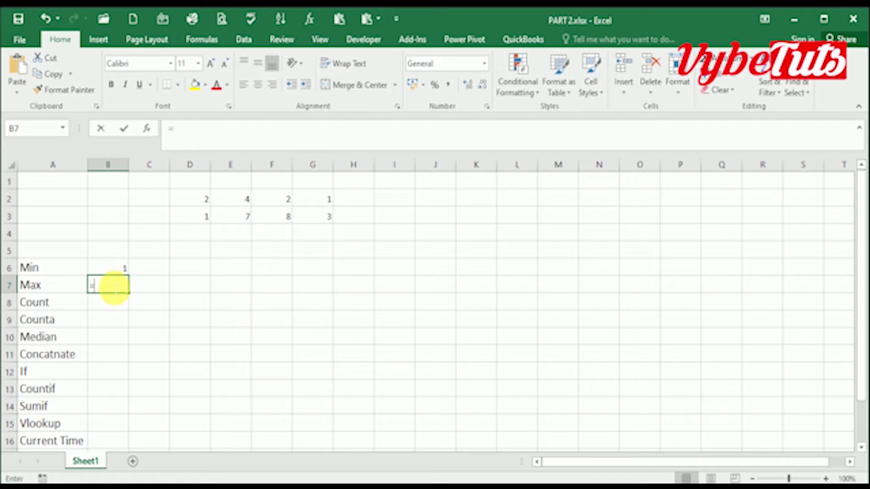
text(max)
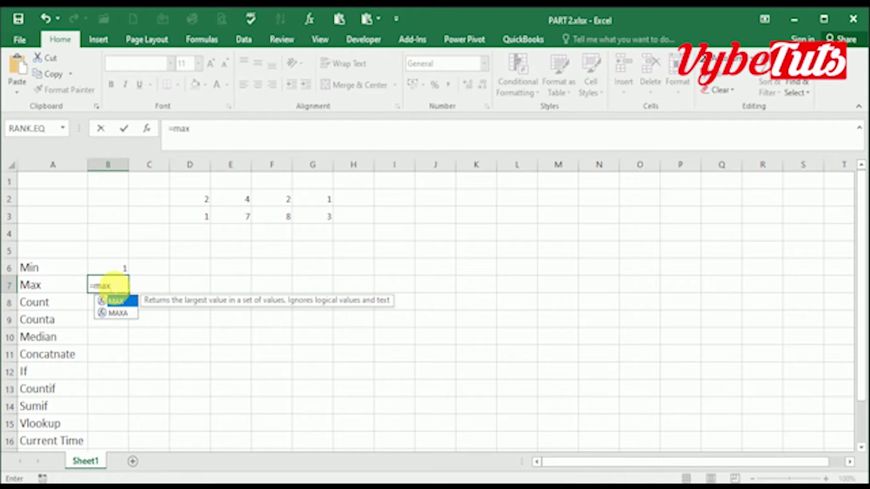
text(()
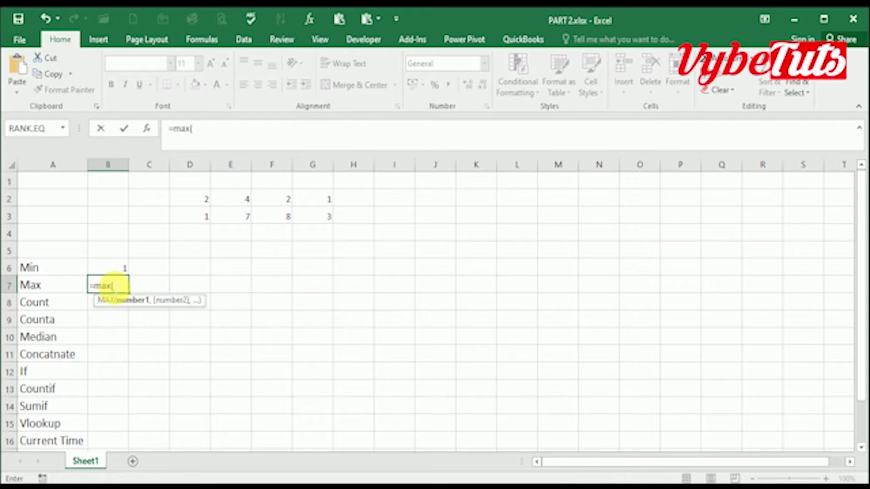
click(202, 200)
drag(228, 209, 317, 218)
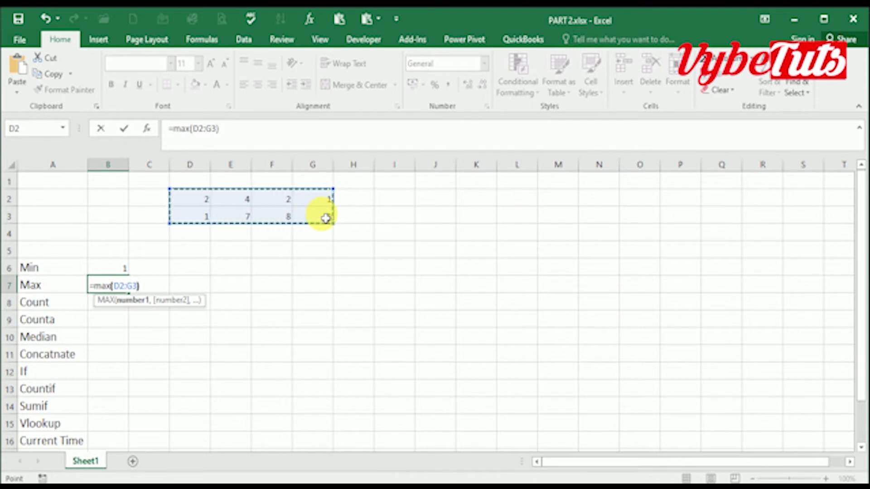
key(Return)
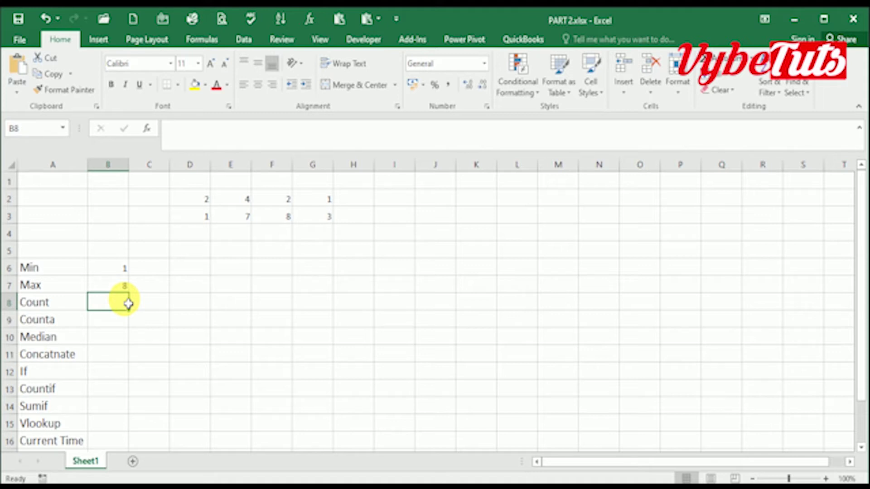
Step: Enter the text tuts in cell H2 and functions in cell H3 beside the number data
click(355, 205)
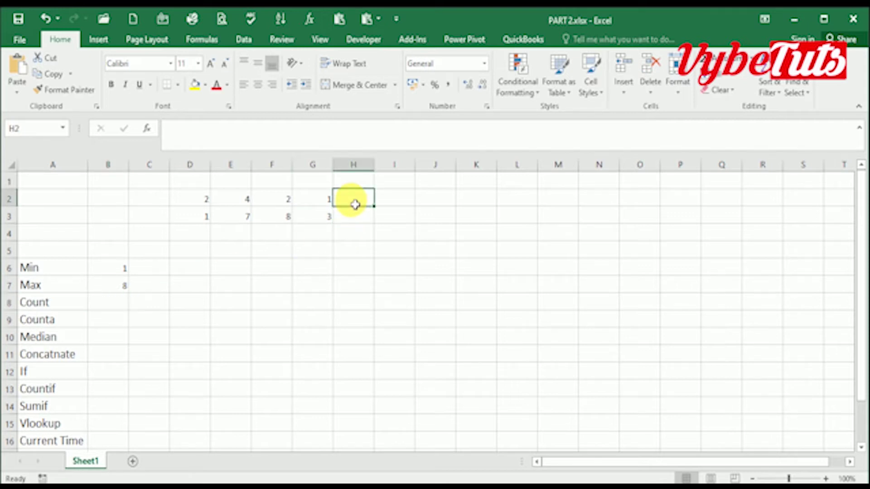
text(tu)
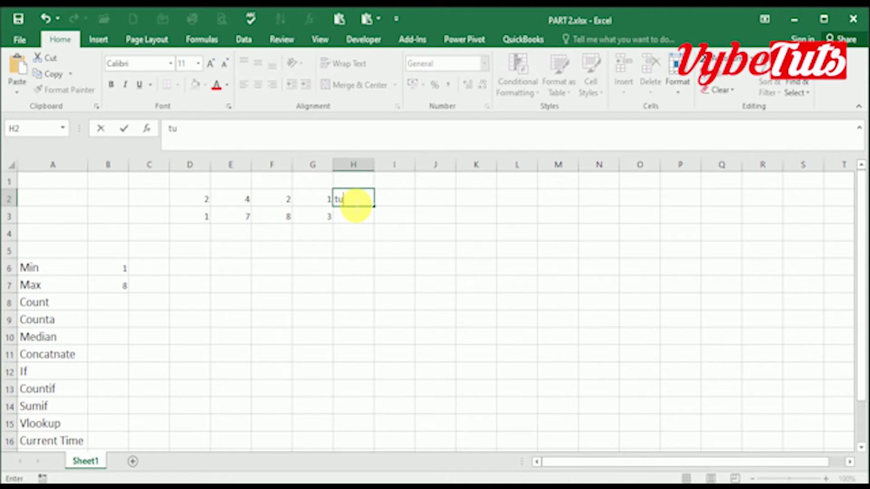
text(ts)
key(Return)
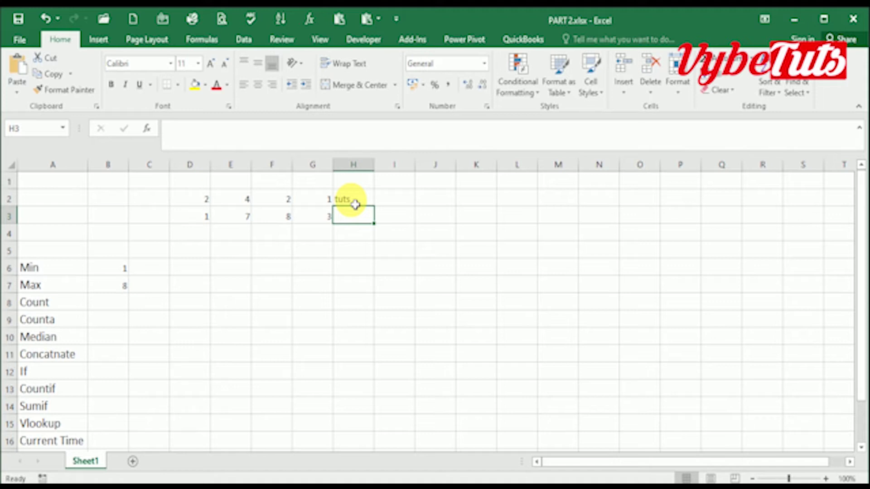
text(func)
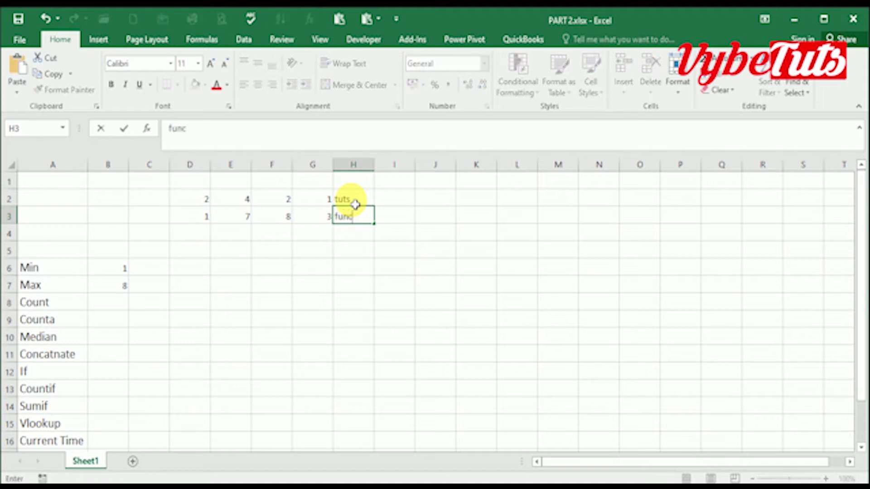
text(tions)
Step: Enter a COUNT formula over the range D2:H3 in cell B8 beside the Count label
click(120, 309)
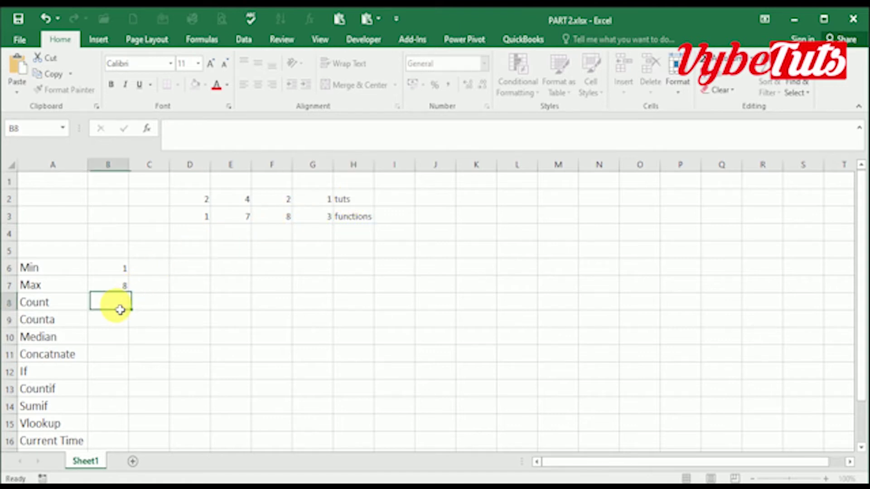
text(=count)
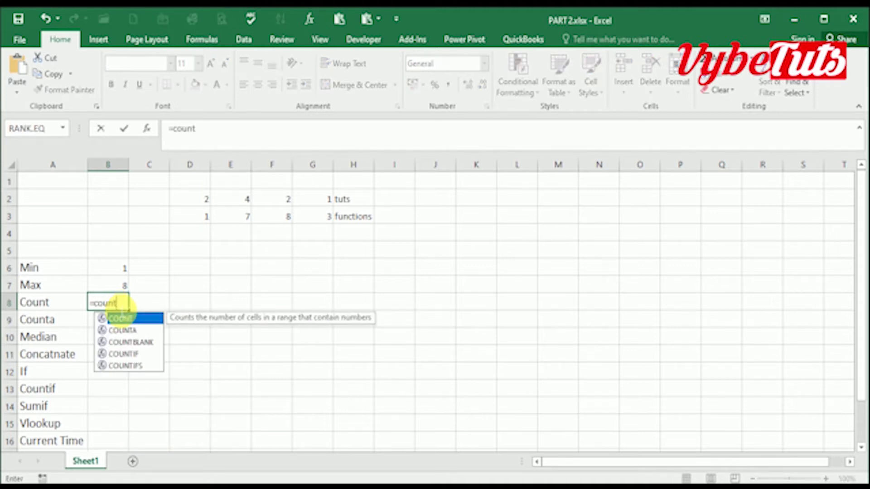
text(()
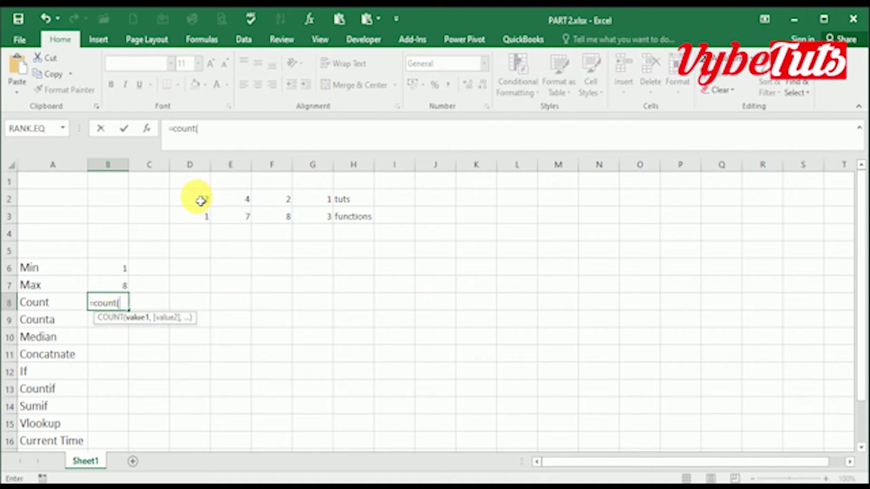
drag(201, 201, 358, 215)
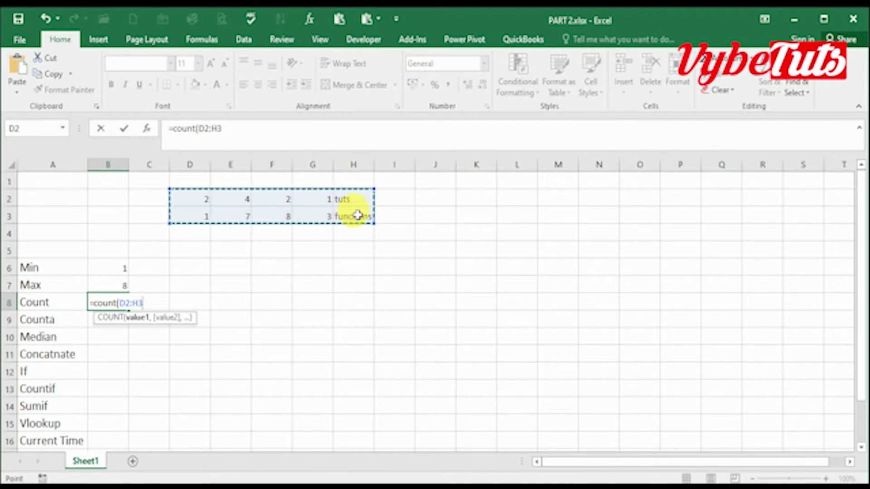
key(Return)
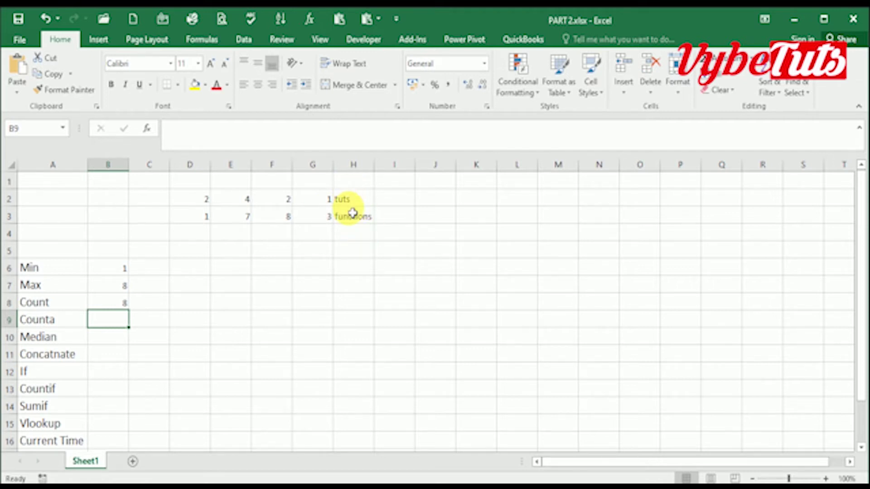
Step: Clear the number in cell F2 to test how the COUNT formula handles a blank cell
click(272, 202)
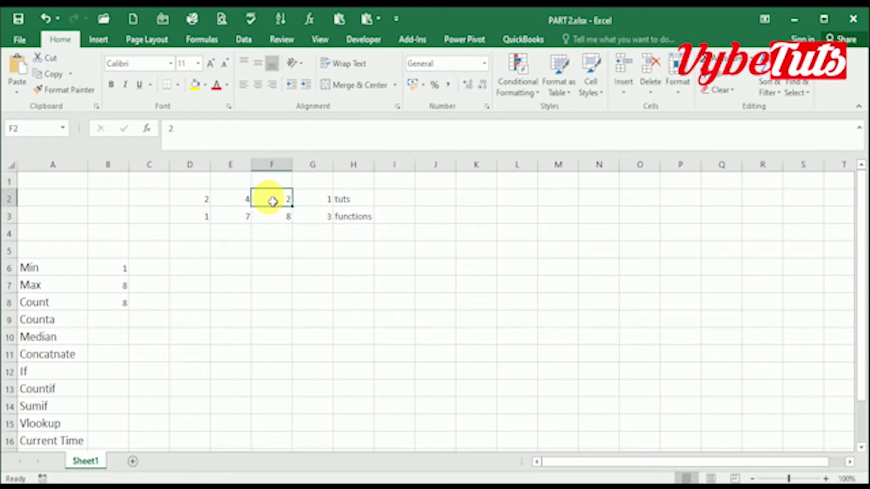
key(BackSpace)
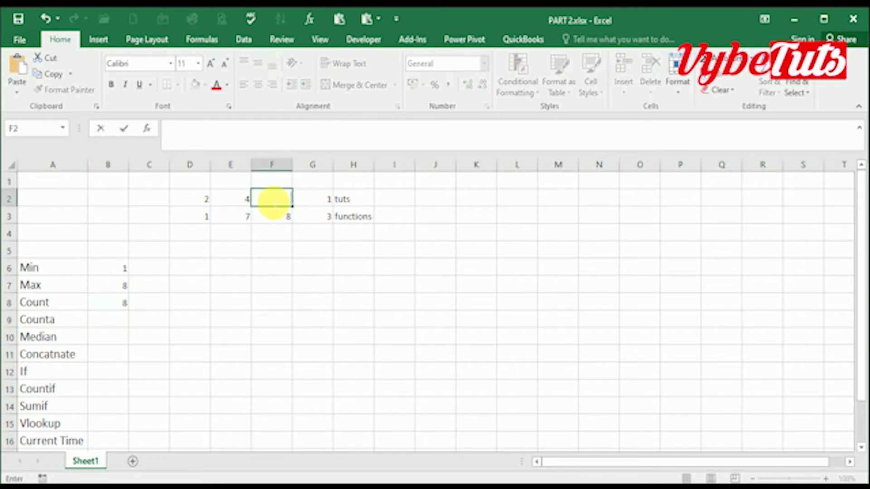
key(Return)
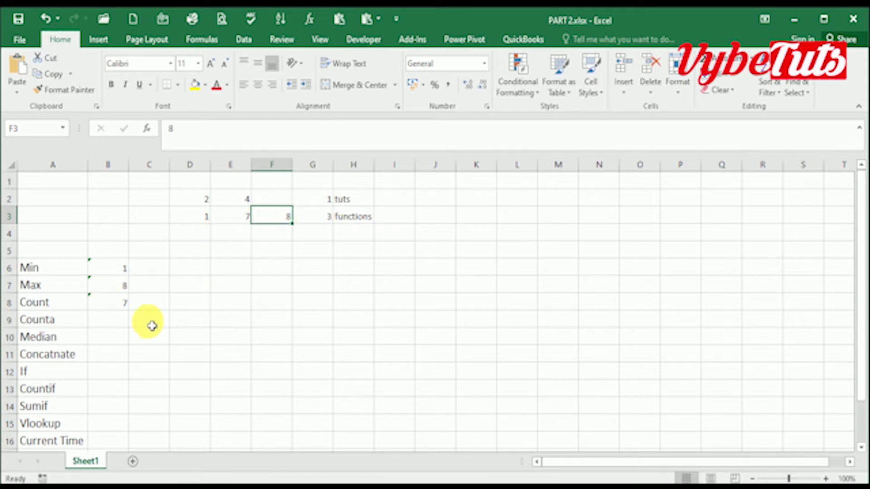
Step: Enter the formula =COUNTA(D2:H3) in cell B9 beside the Counta label
click(104, 326)
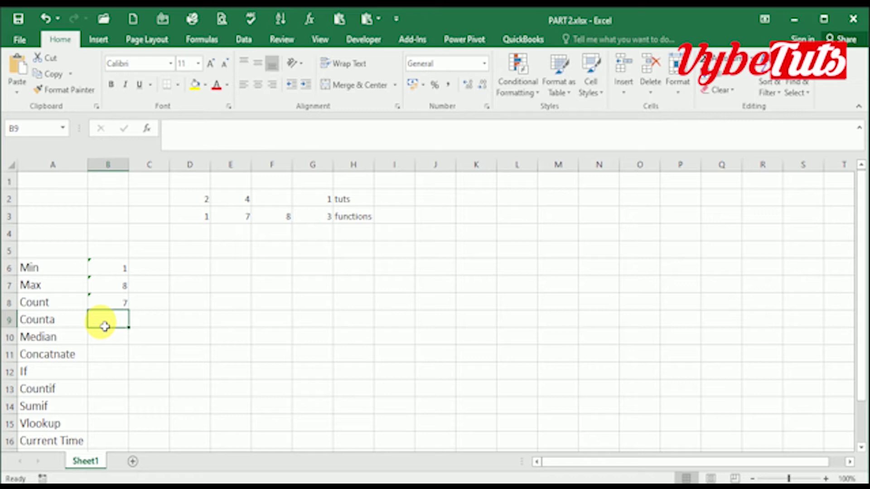
text(=)
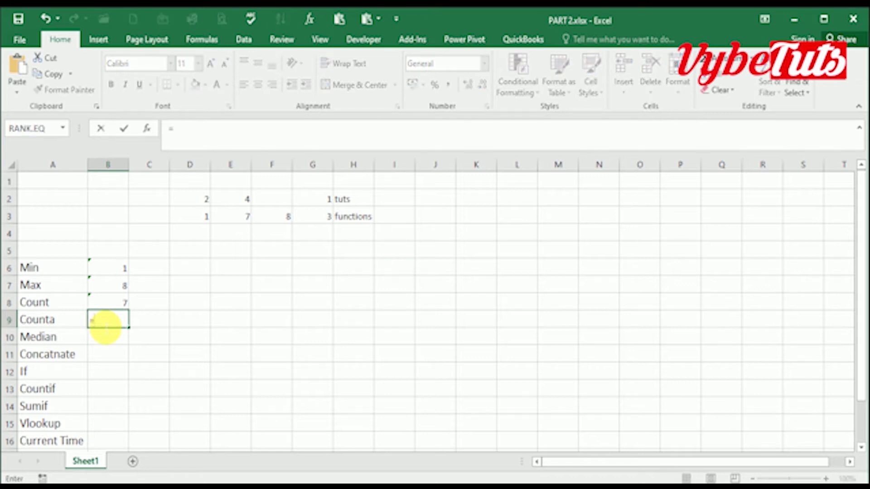
text(count)
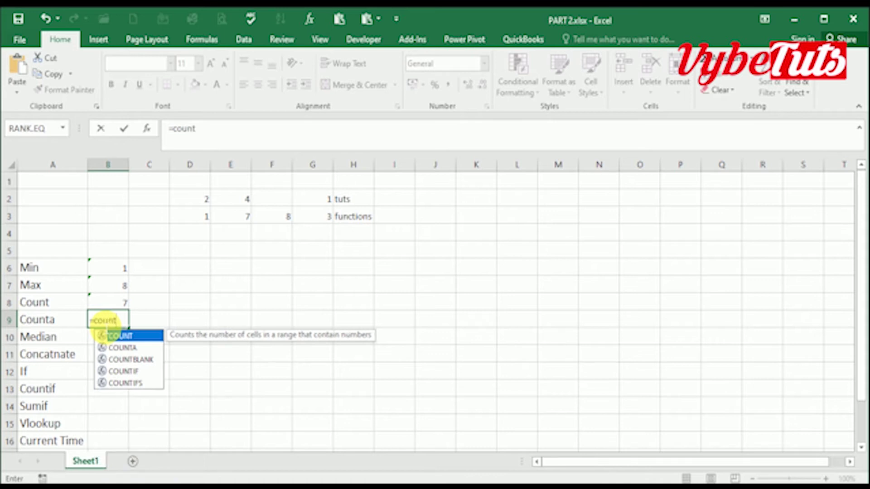
text(a()
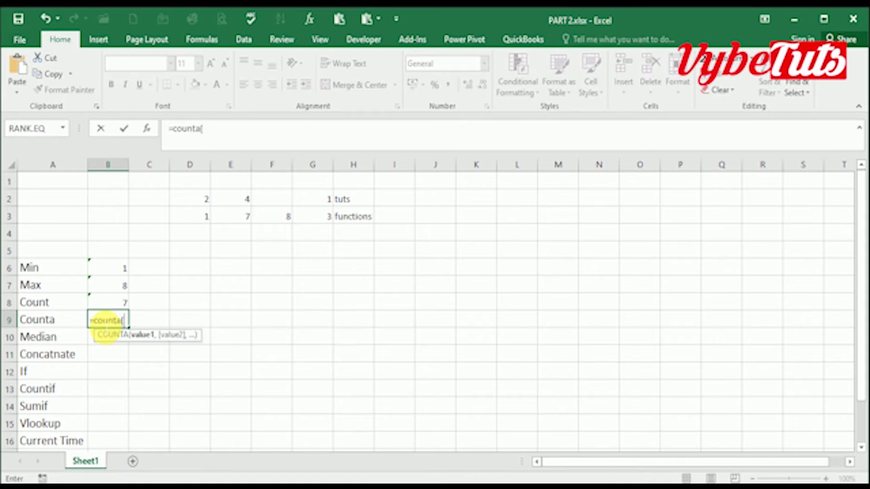
drag(203, 203, 380, 226)
text())
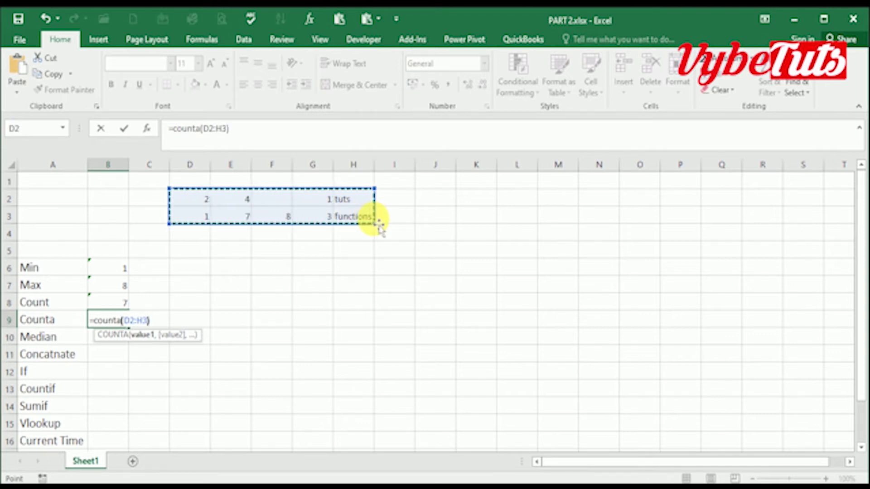
key(Return)
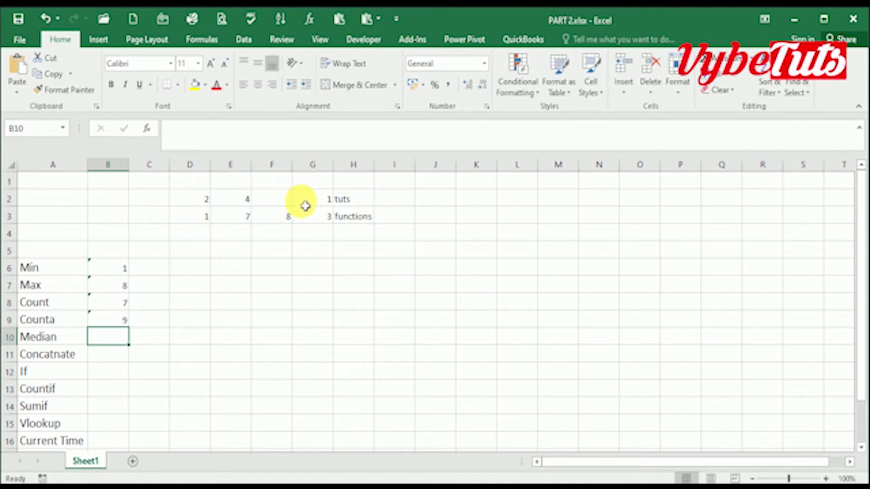
Step: Enter a period in the blank cell F2 to test how COUNT and COUNTA treat it
click(280, 205)
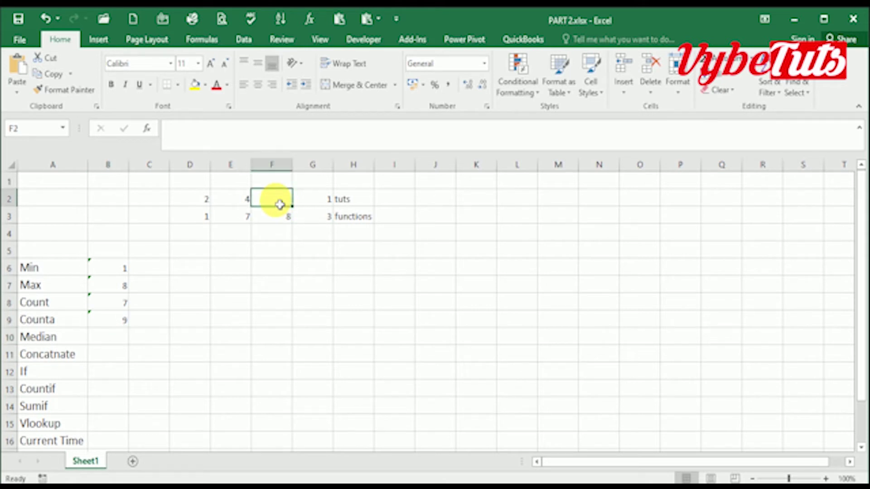
text(=)
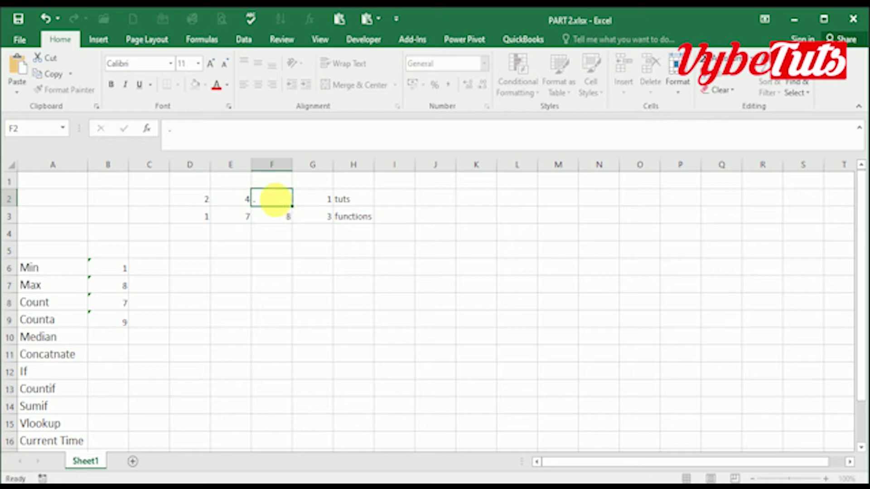
key(Return)
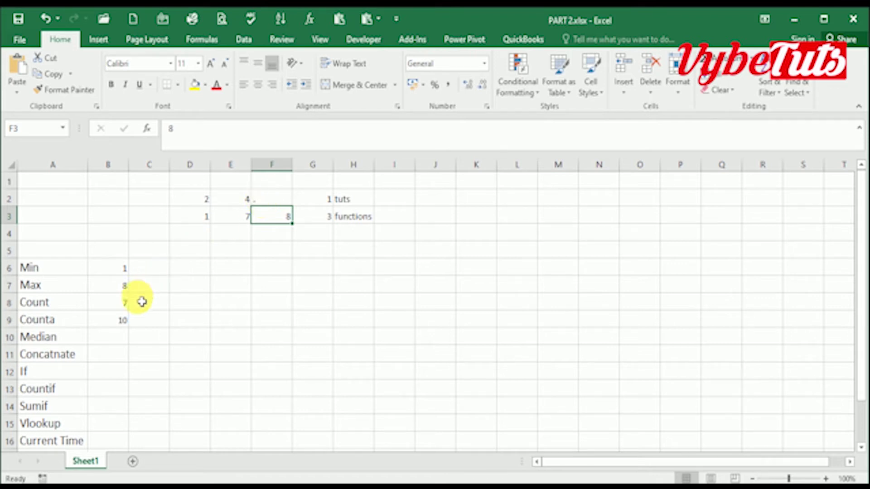
Step: Replace the period in cell F2 with the number 2
click(275, 203)
right_click(274, 205)
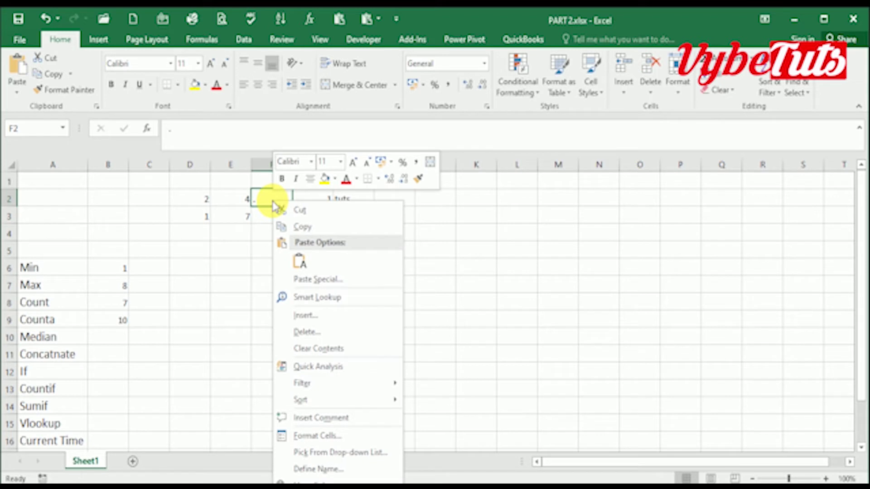
key(Escape)
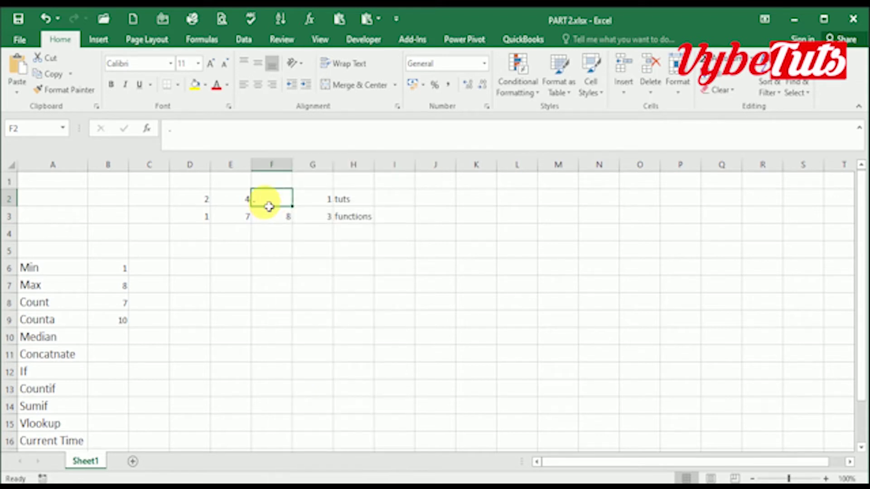
text(2)
key(Return)
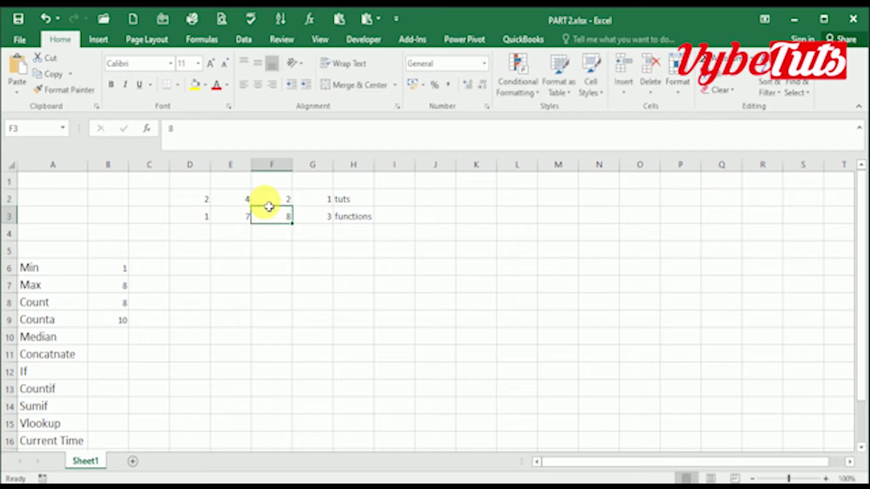
Step: Enter a MEDIAN formula over the range D2:G3 in cell B10 beside the Median label
click(119, 343)
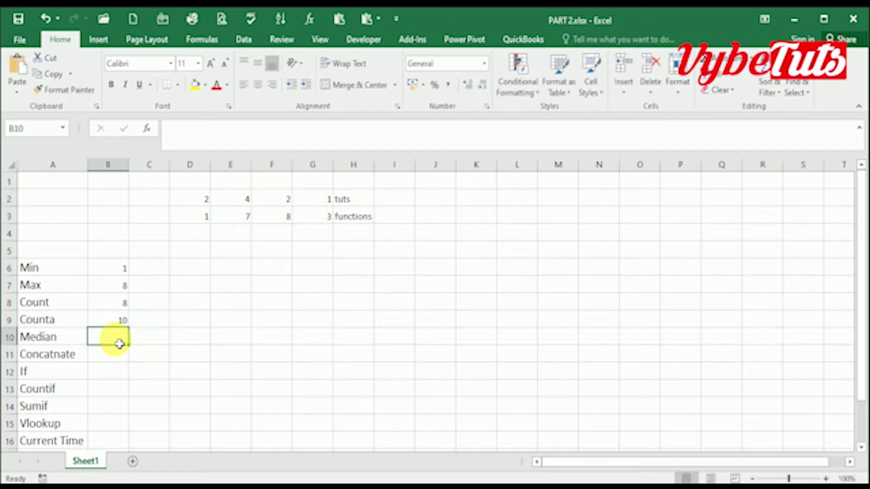
text(=median)
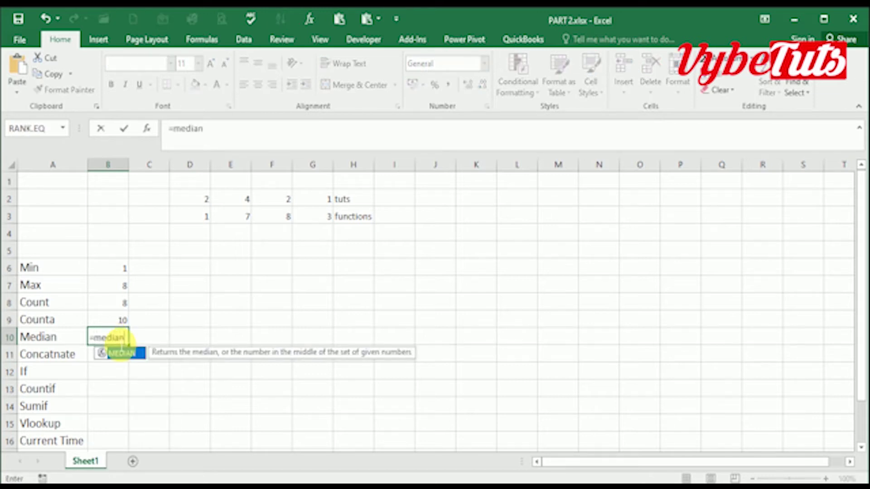
text(()
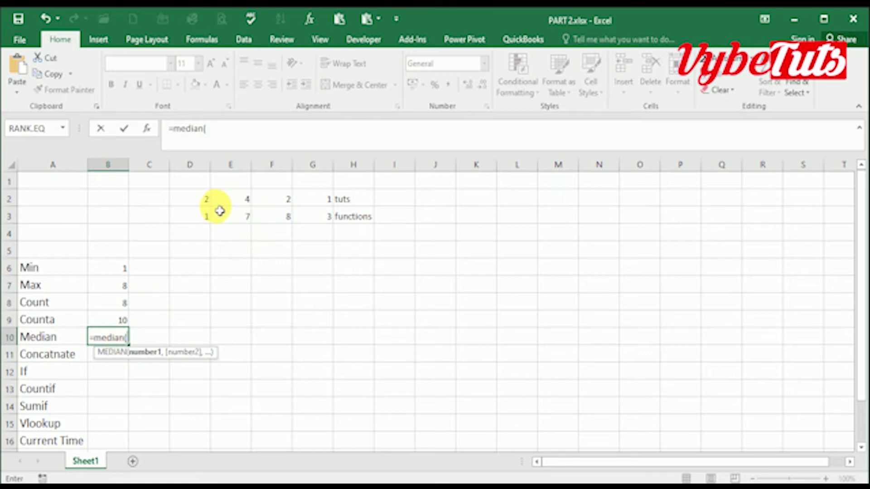
drag(204, 203, 323, 217)
text())
key(Return)
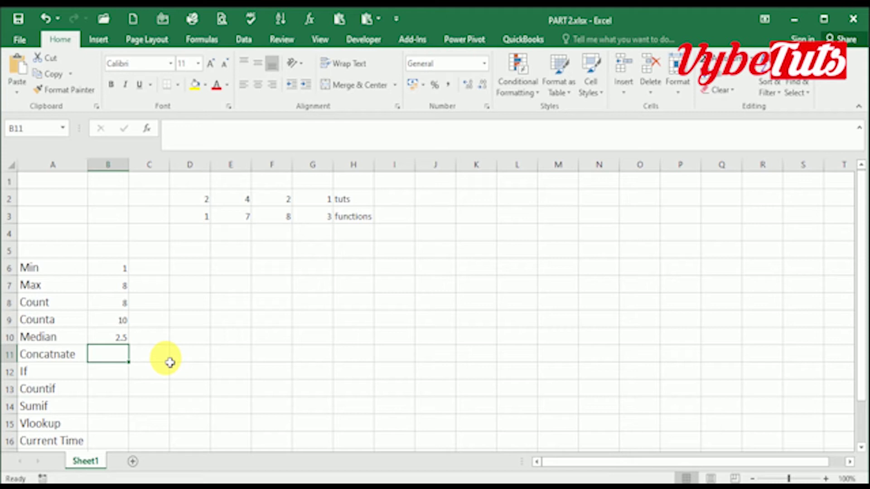
Step: Enter the text vybe in cell H8 and tuts in cell I8 as sample strings for joining
click(363, 307)
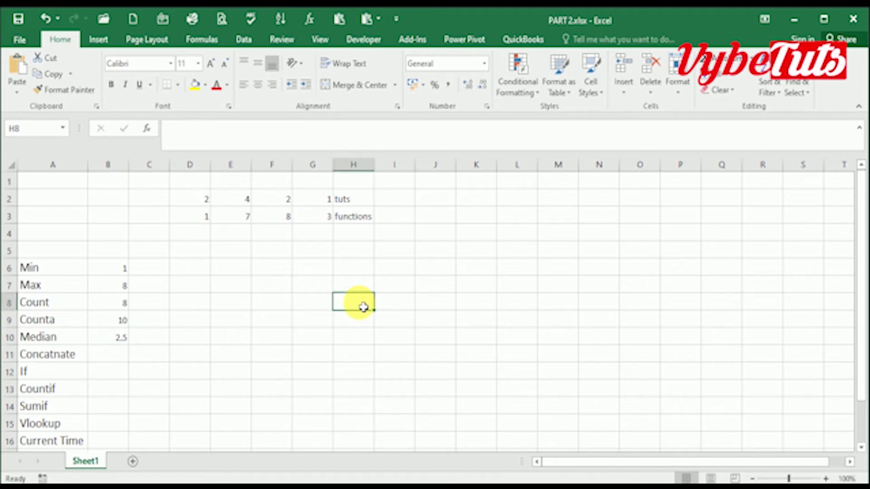
text(vybe)
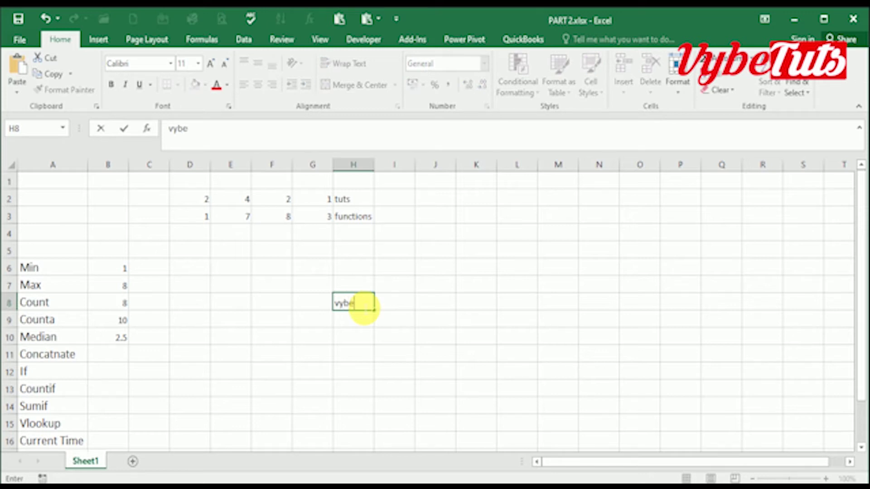
key(Tab)
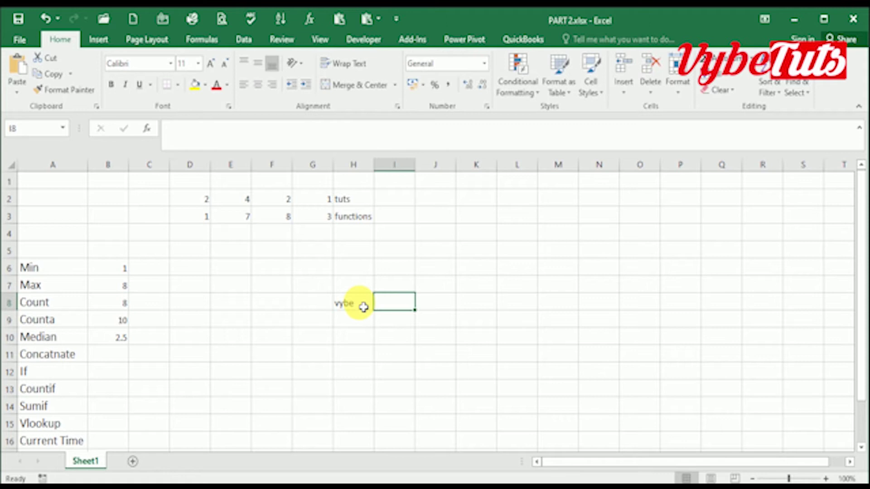
text(tut)
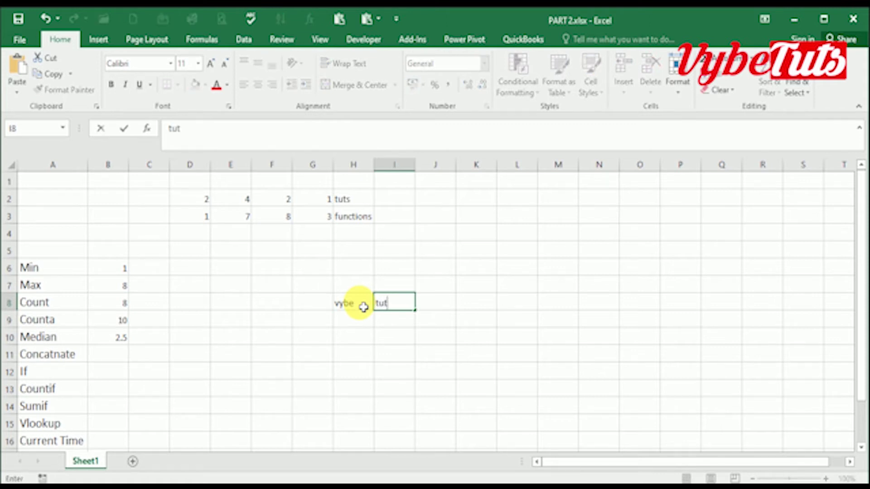
text(s)
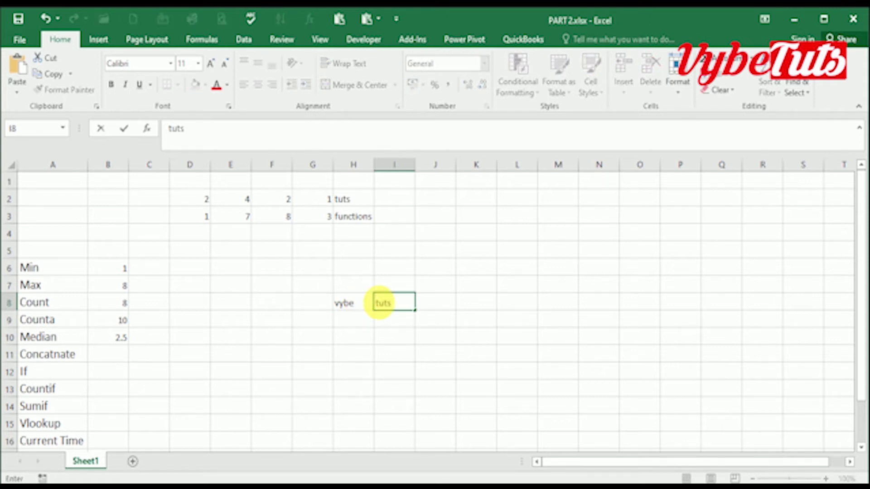
Step: Try to join the text range H8:I8 with a CONCATENATE formula in cell B11, and autofit the width of column B
click(111, 356)
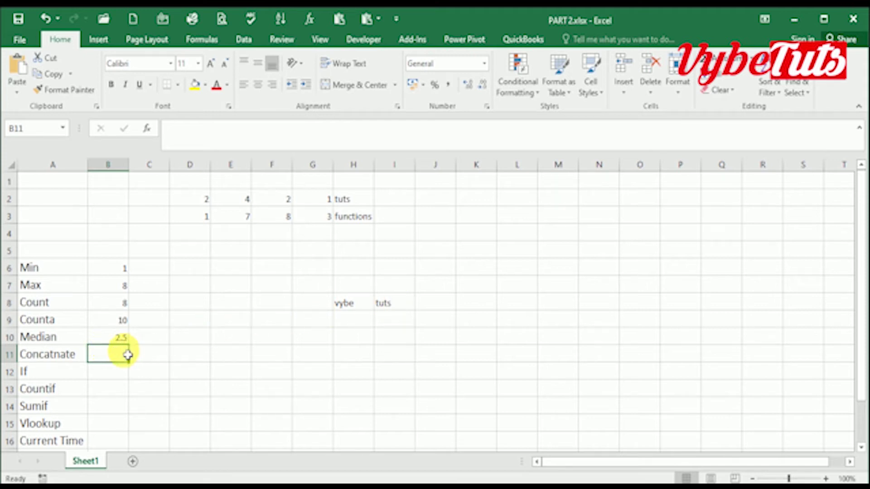
text(=con)
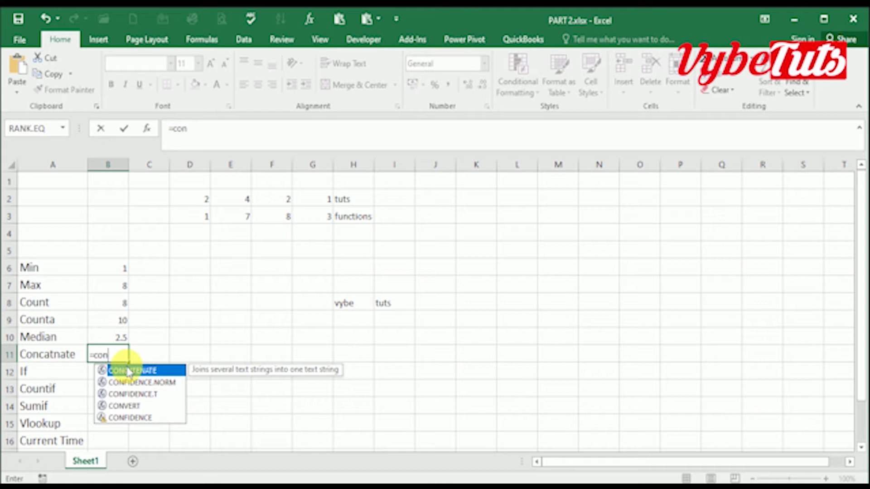
text(catnate)
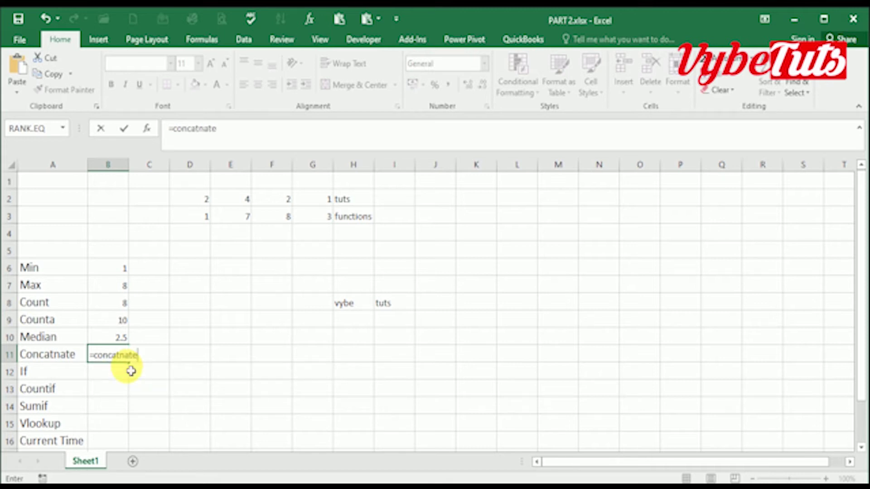
key(BackSpace)
key(BackSpace)
key(BackSpace)
key(BackSpace)
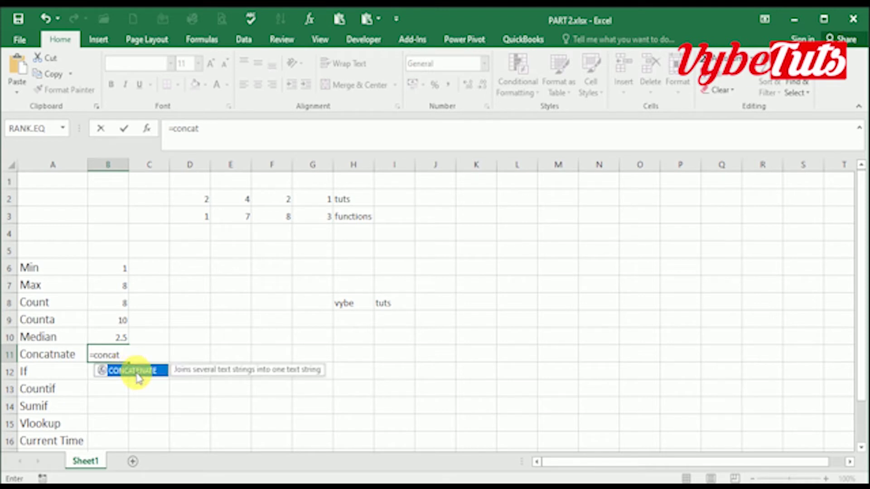
double_click(128, 372)
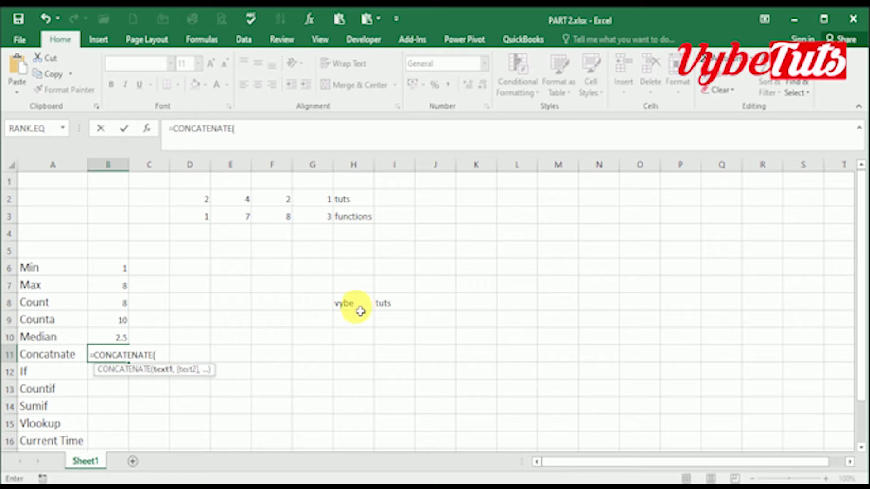
drag(356, 309, 387, 307)
text())
key(Return)
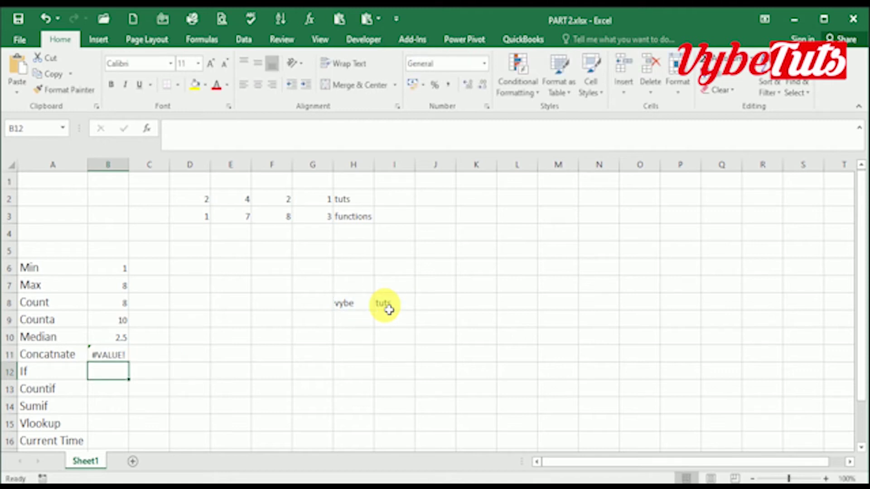
double_click(128, 172)
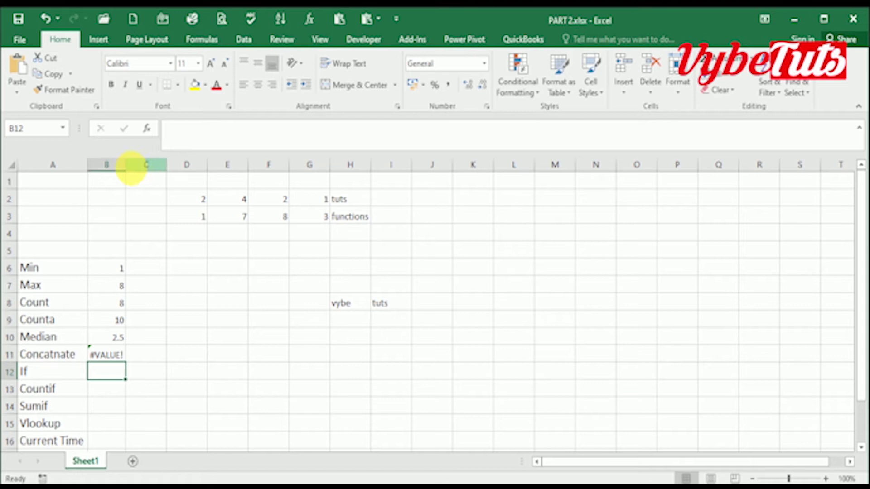
Step: Replace the range in the CONCATENATE formula in cell B11 with the separate arguments H8 and I8
click(99, 358)
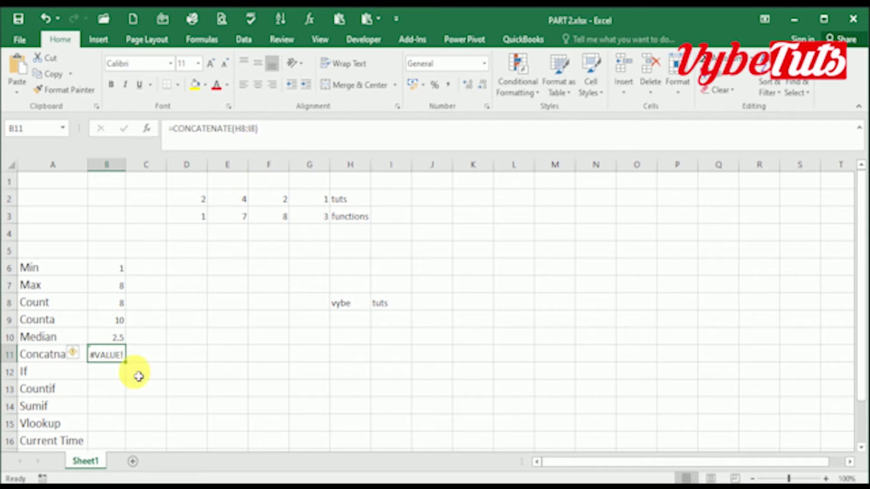
double_click(117, 360)
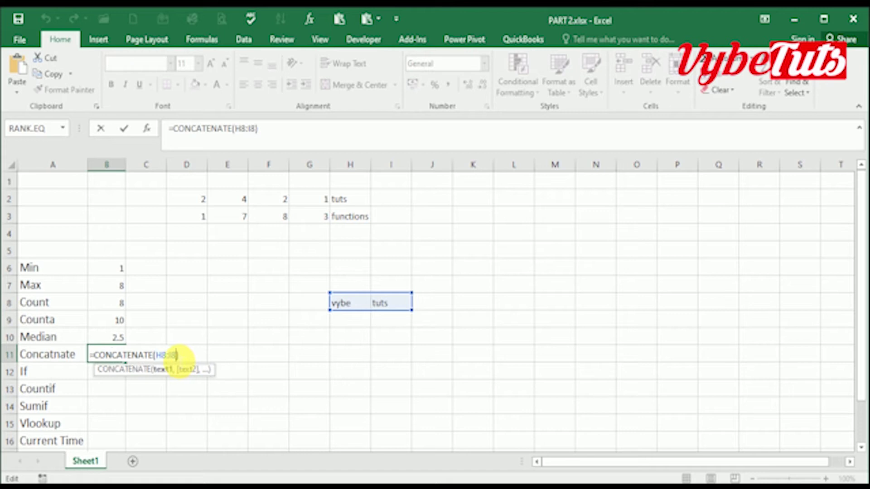
key(BackSpace)
key(BackSpace)
key(BackSpace)
key(BackSpace)
key(BackSpace)
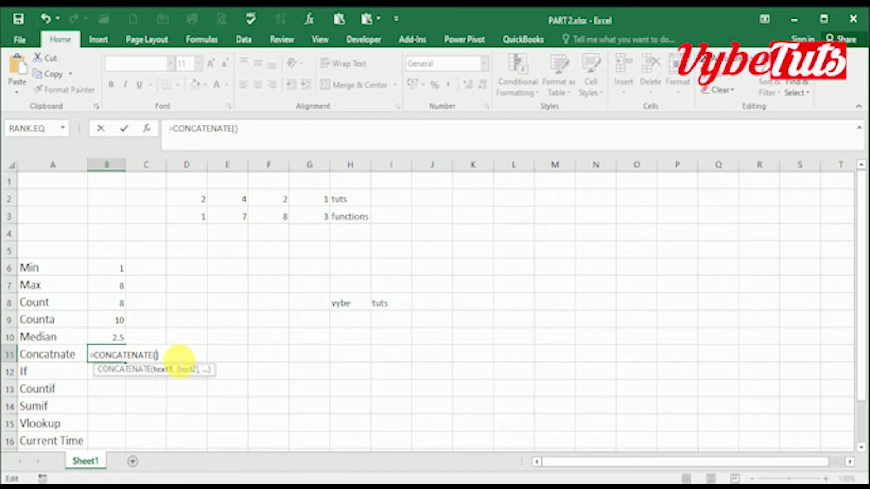
key(BackSpace)
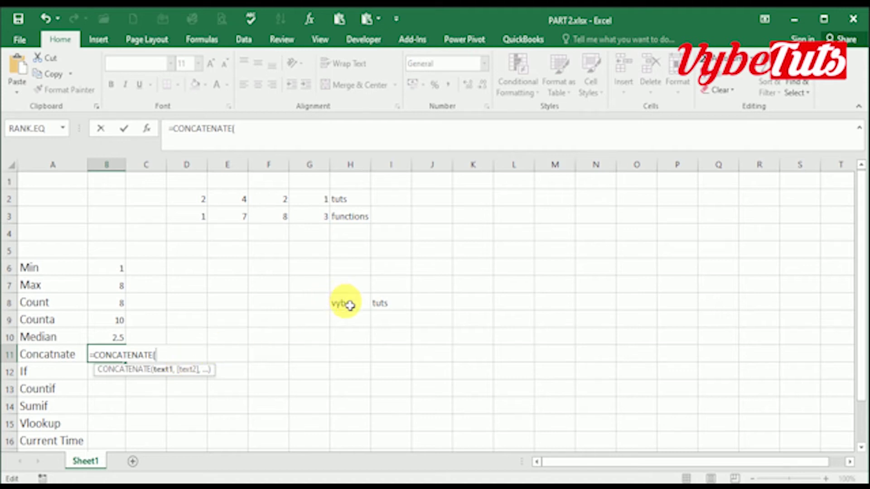
click(347, 301)
text(,)
click(400, 306)
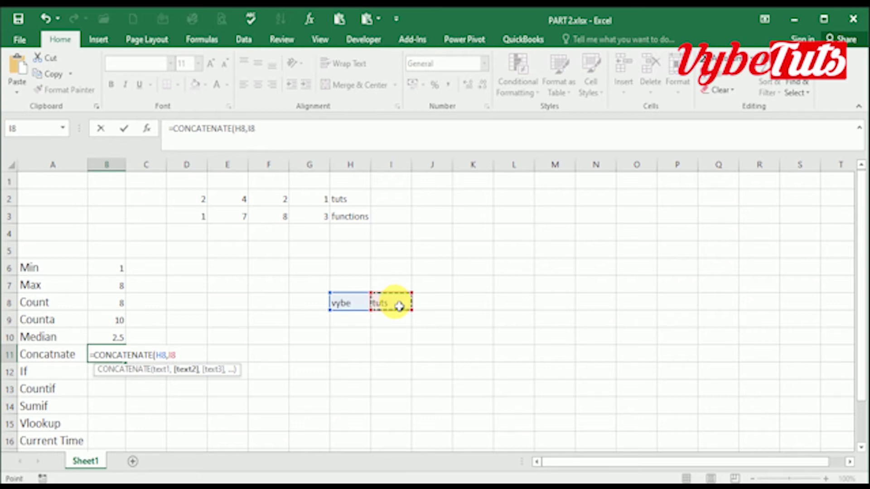
text())
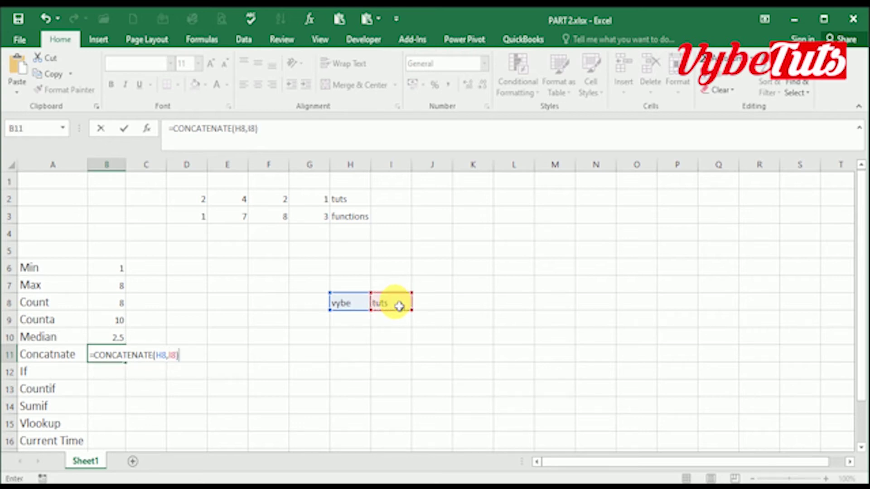
key(Return)
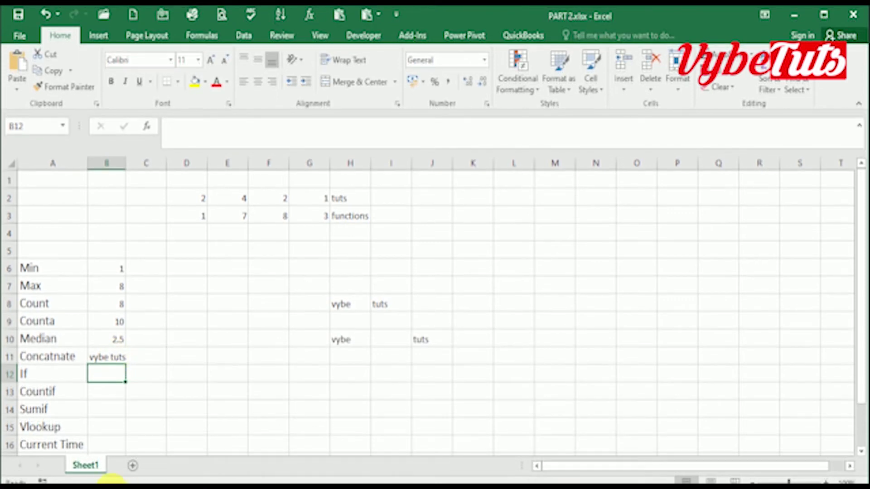
Step: Enter a CONCATENATE formula in cell D11 that joins H10, a quoted space and J10
click(180, 363)
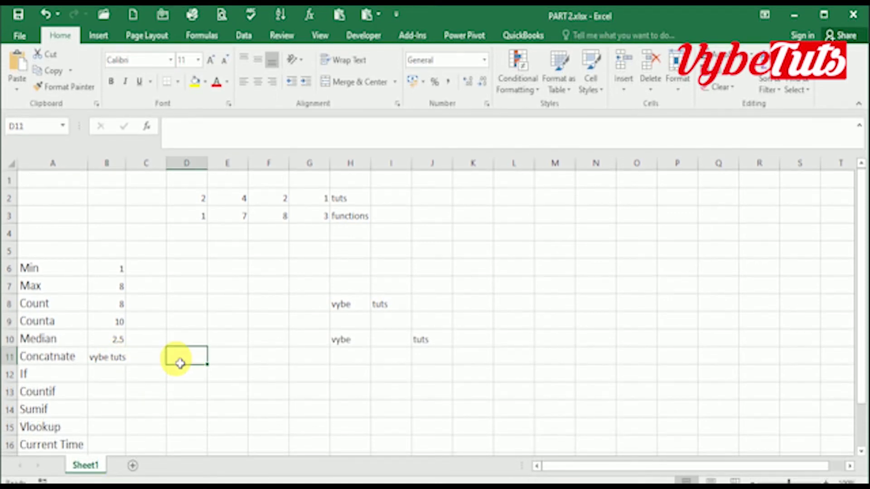
text(=c)
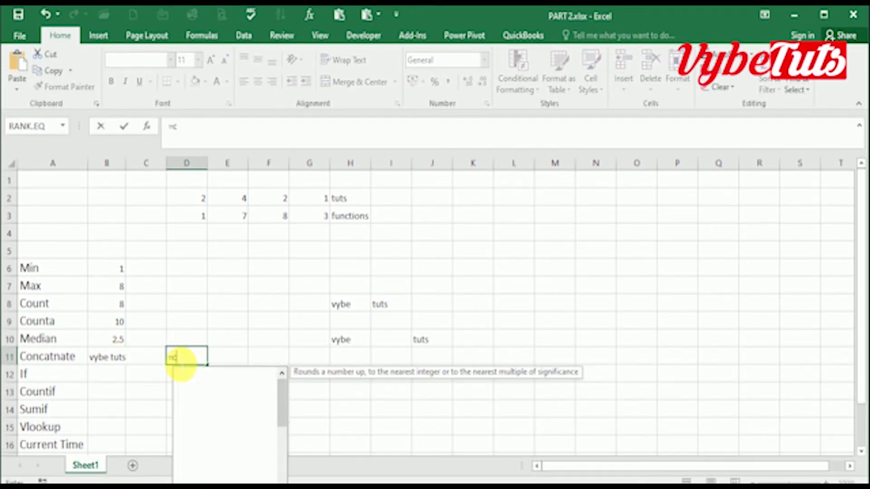
text(onc)
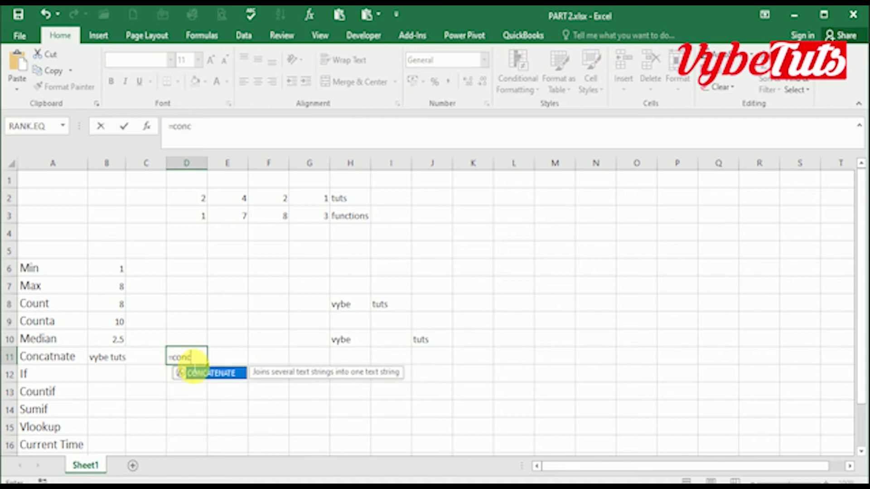
double_click(213, 375)
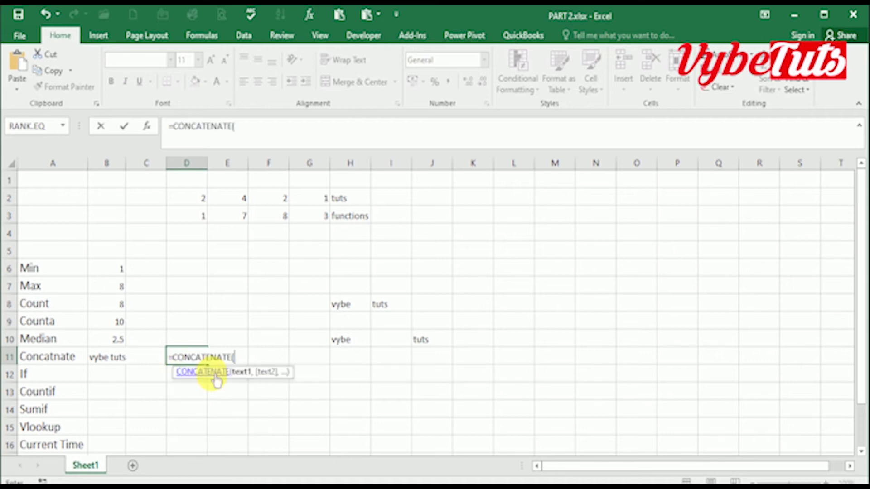
click(347, 344)
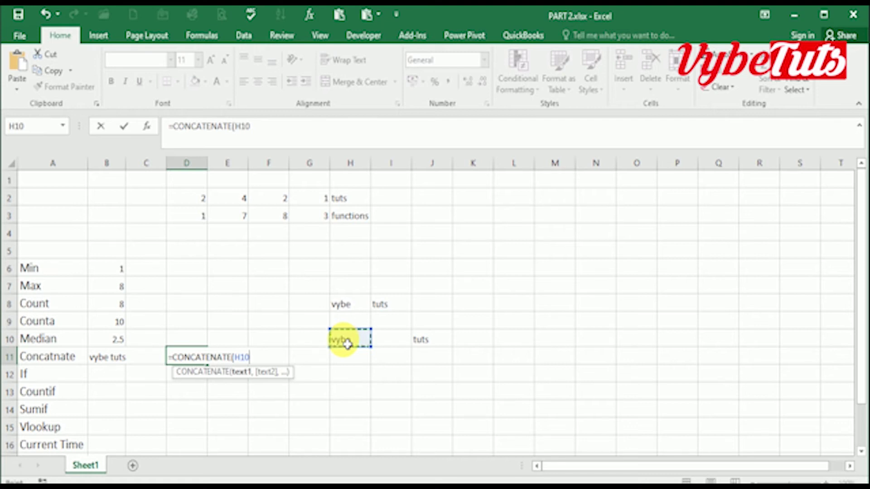
text(,)
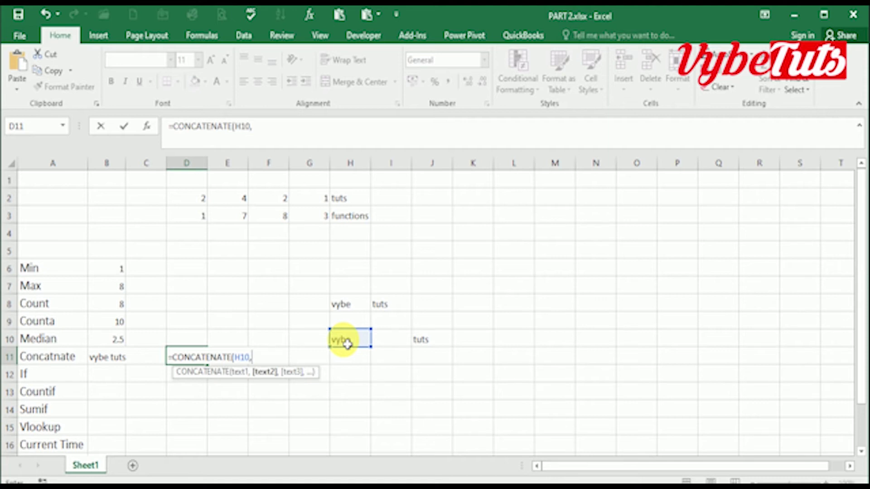
text(" ",)
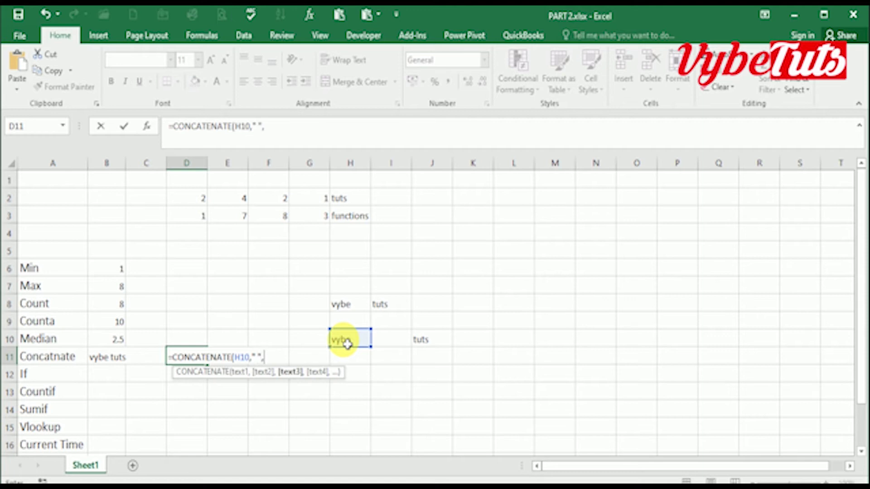
click(422, 344)
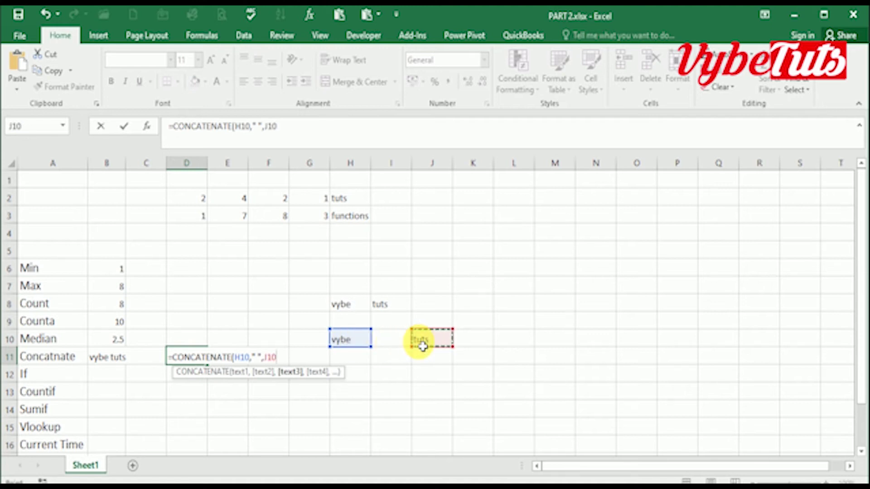
key(Return)
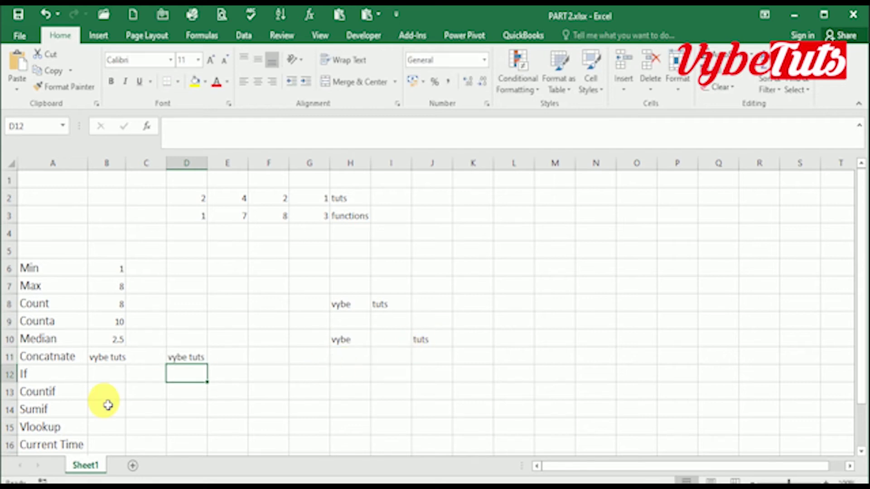
Step: Enter an IF formula in cell B13 that returns "great" when H10 equals "vybe" and "bad" otherwise
click(120, 380)
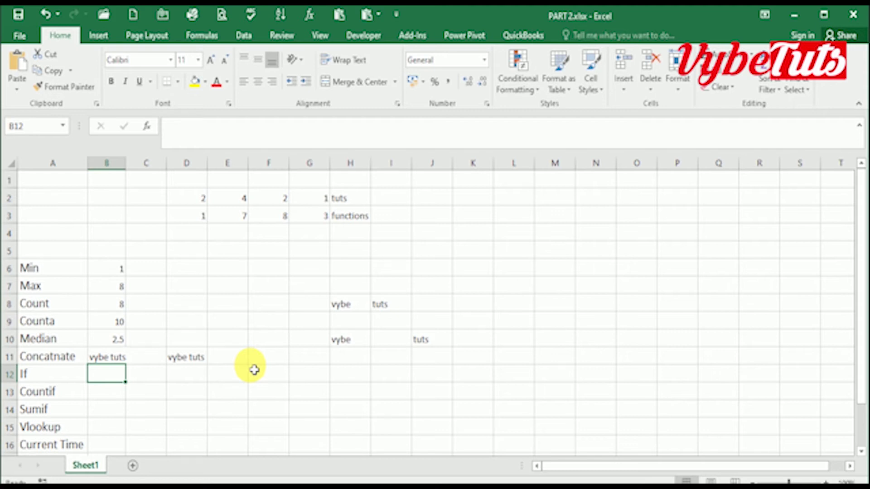
click(277, 398)
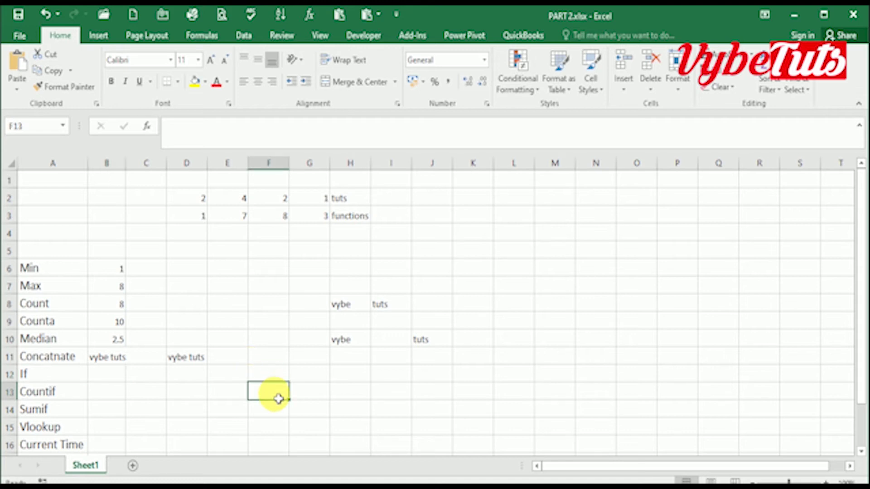
click(117, 398)
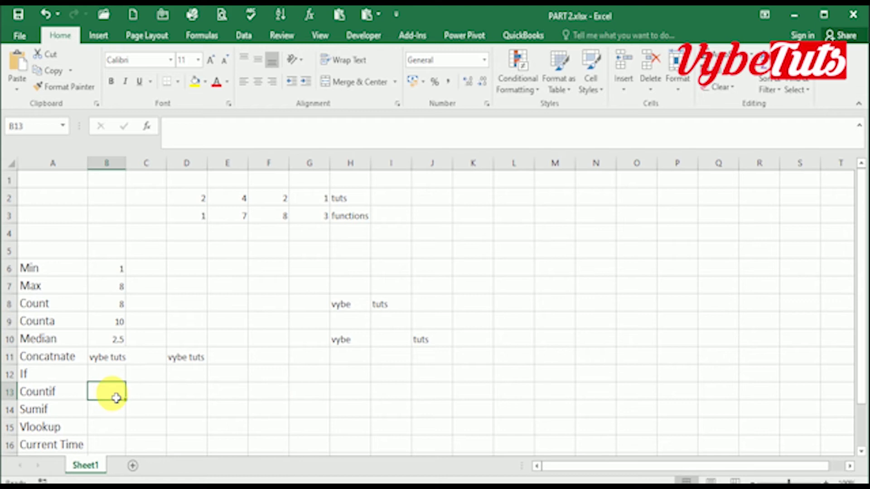
text(=if)
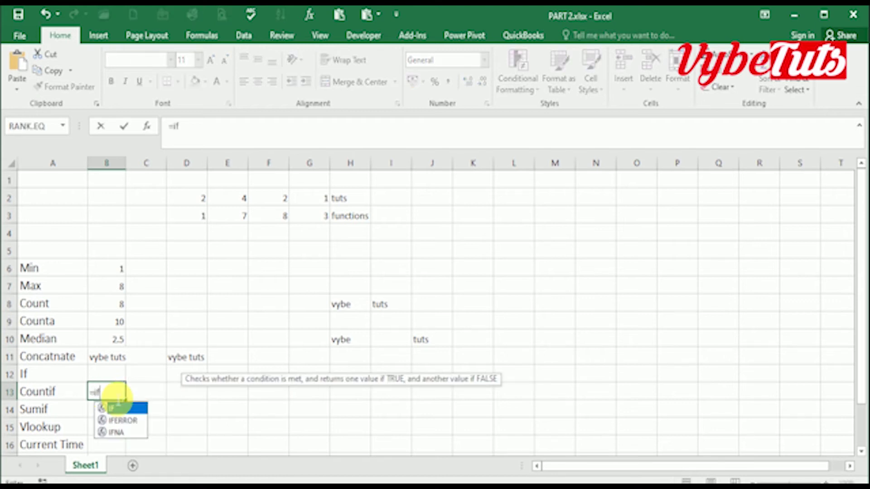
text(()
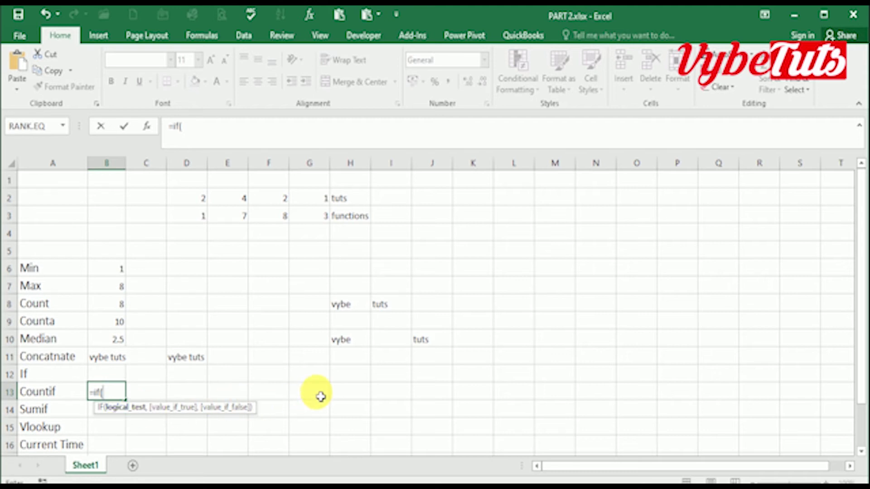
click(356, 345)
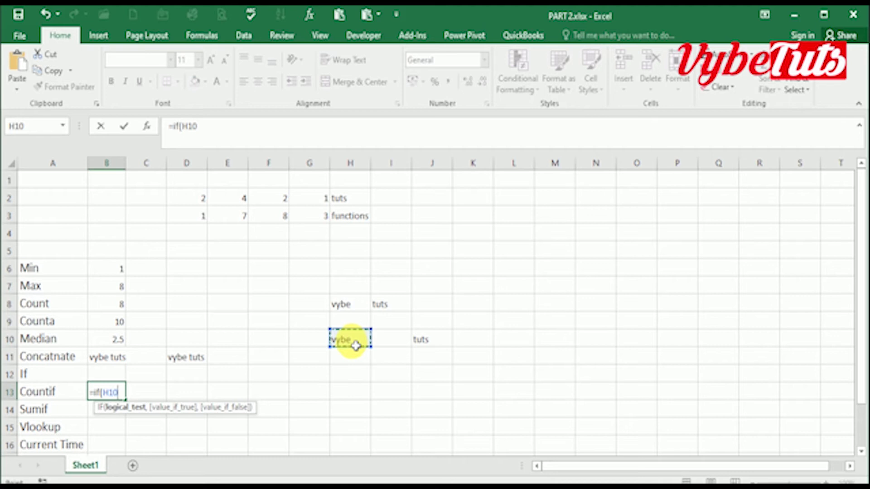
text(="vybe)
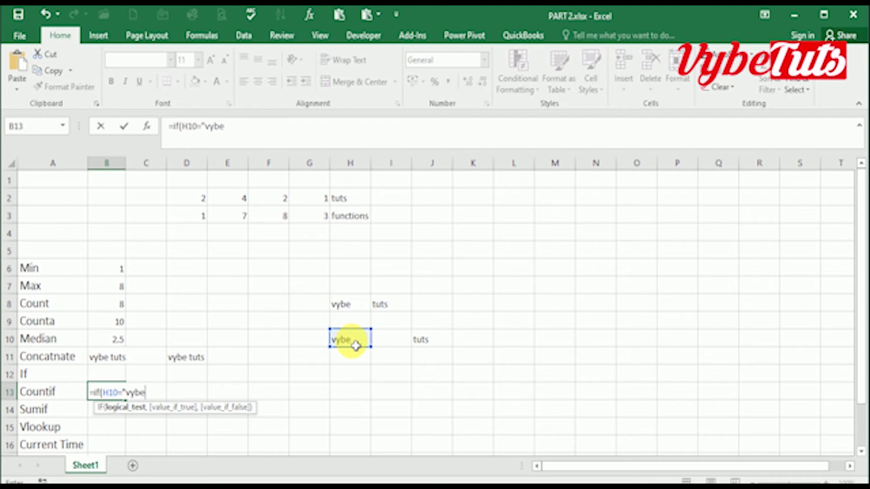
text(",)
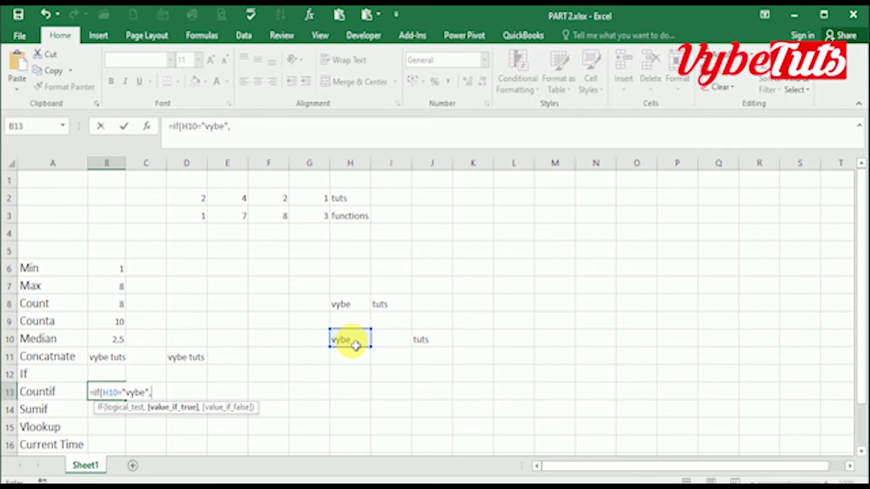
text("great")
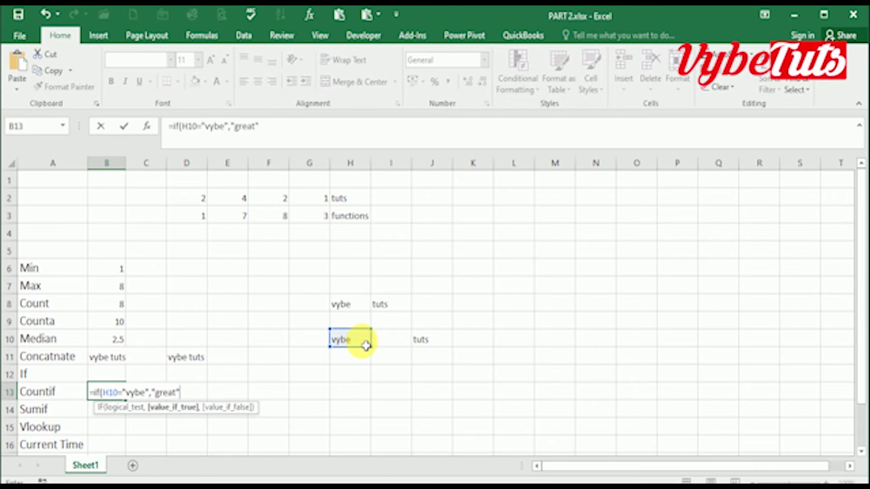
text(,)
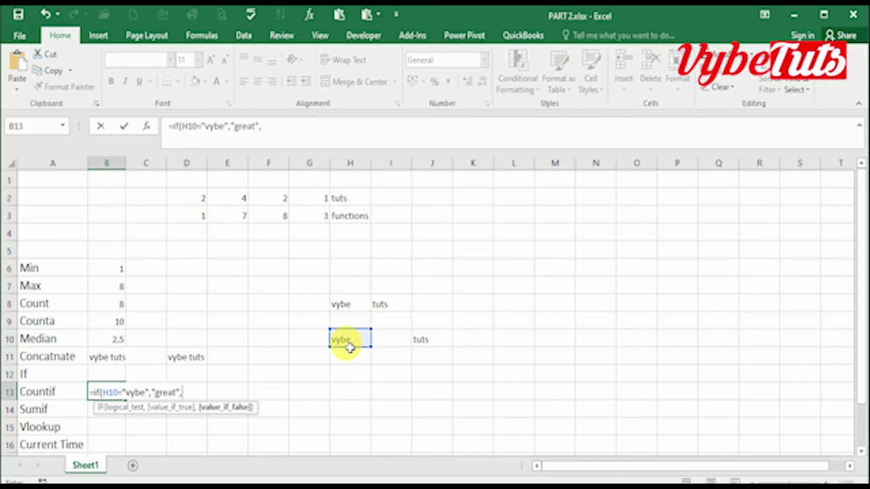
text("bad"))
key(Return)
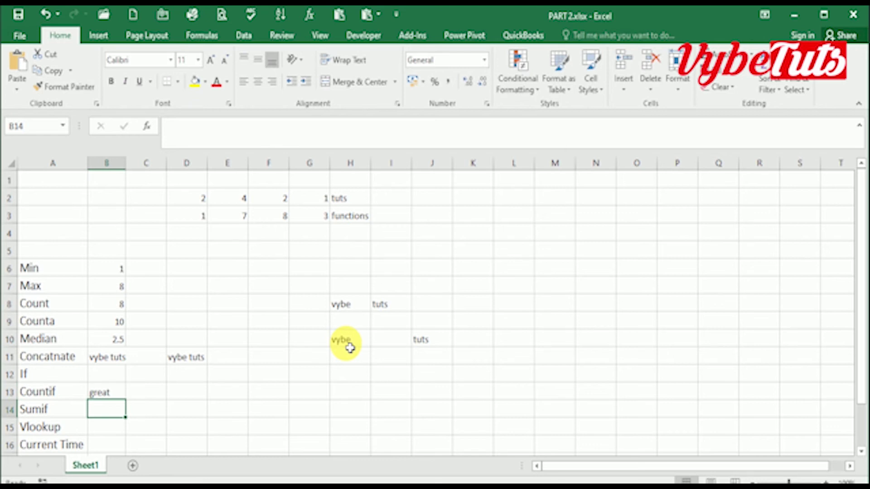
Step: Test the IF formula by changing the text in cell H10 to "hi" and restoring it to "vybe"
click(350, 347)
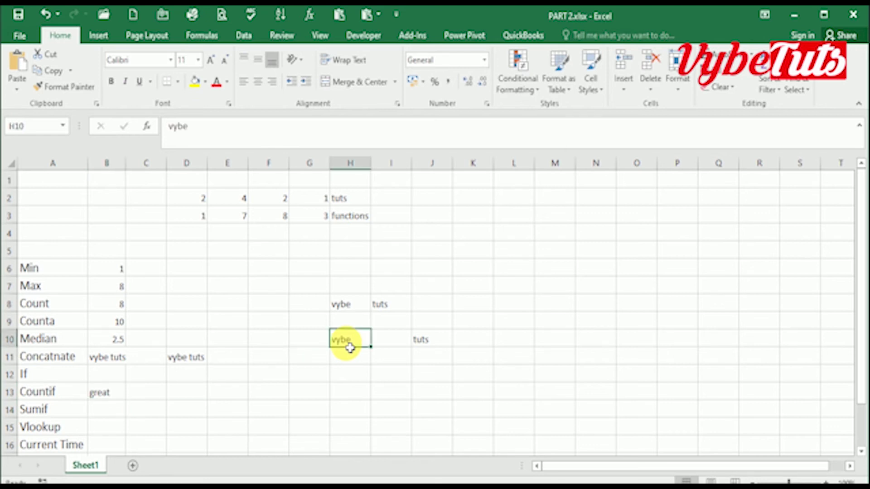
key(BackSpace)
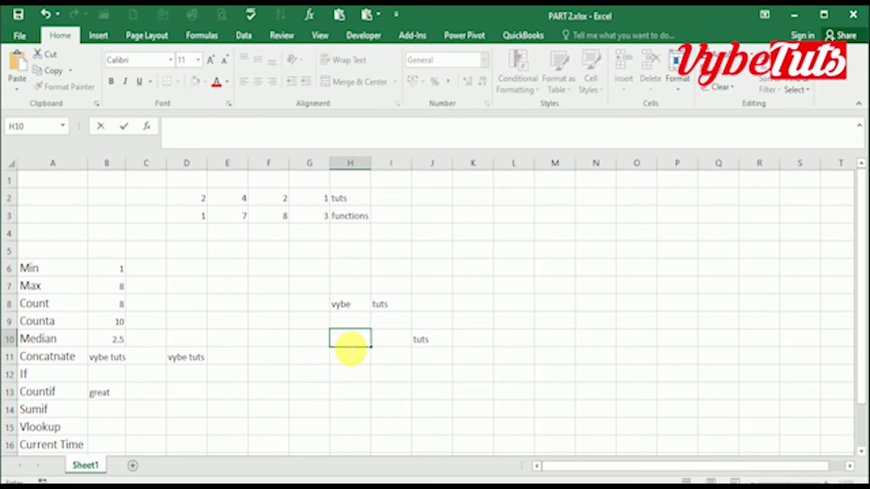
text(hi)
key(Return)
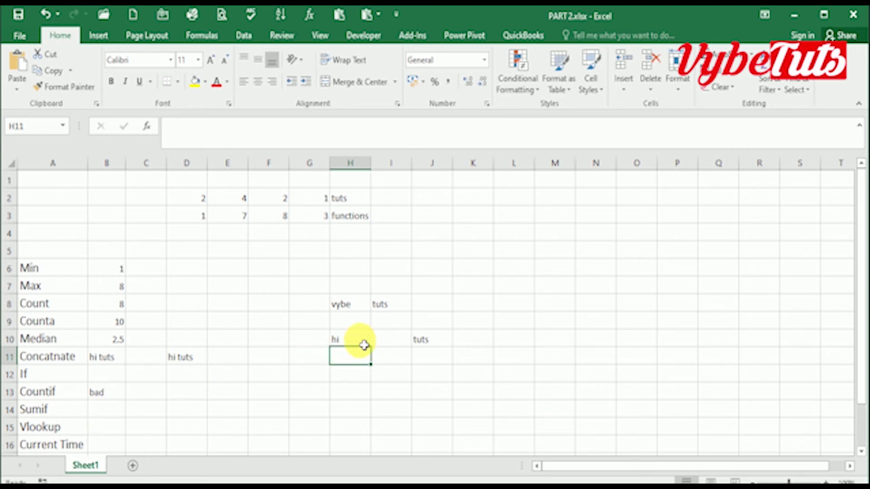
click(355, 343)
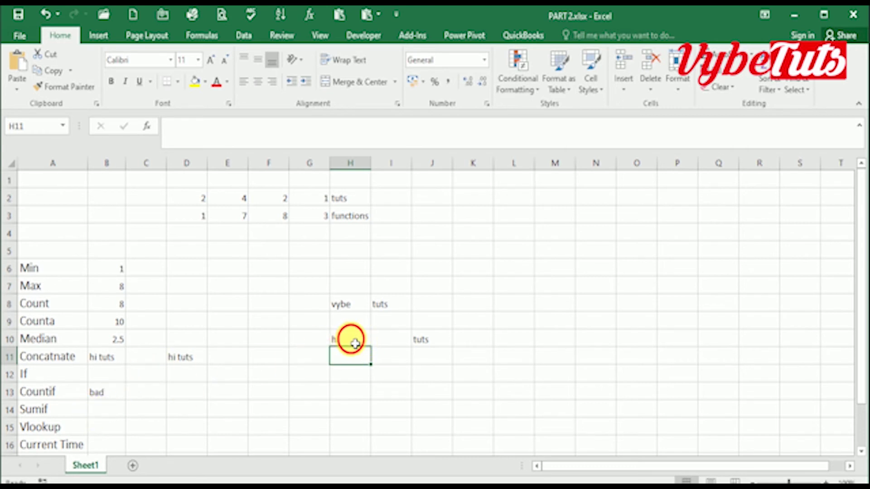
text(vybe)
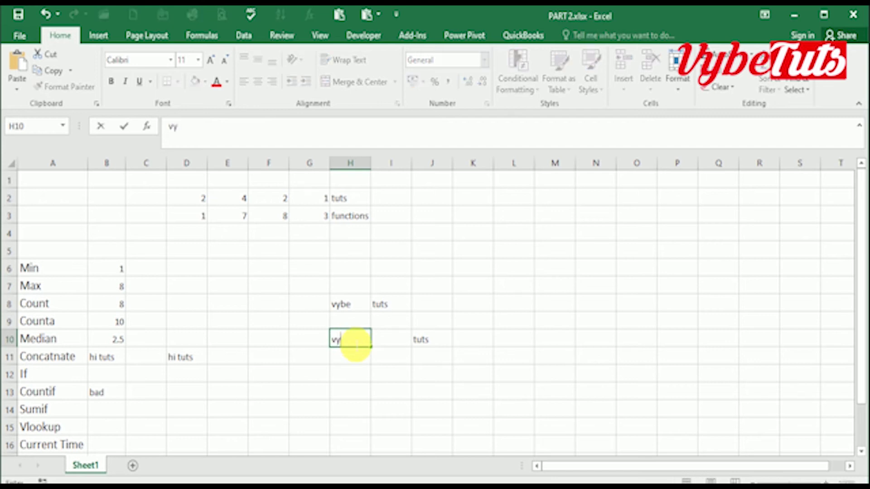
key(Return)
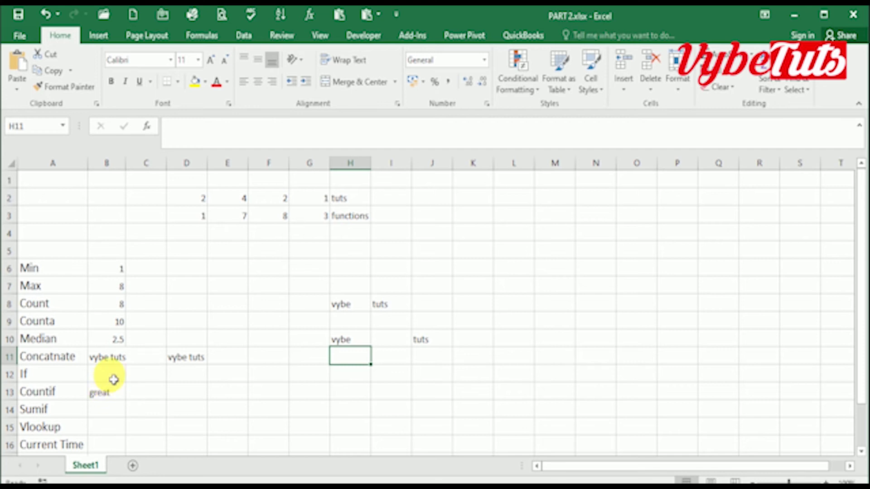
Step: Fill the IF formula from cell B13 up into B12 and clear cell B13
click(113, 380)
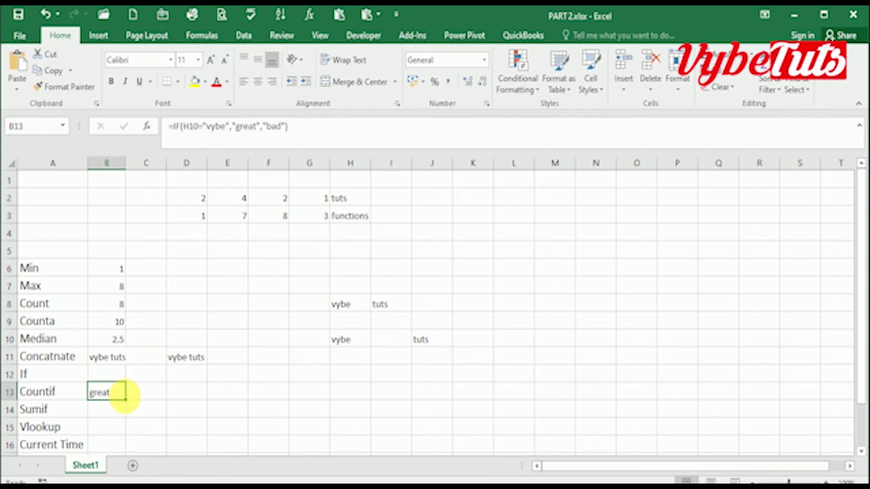
drag(128, 399, 129, 370)
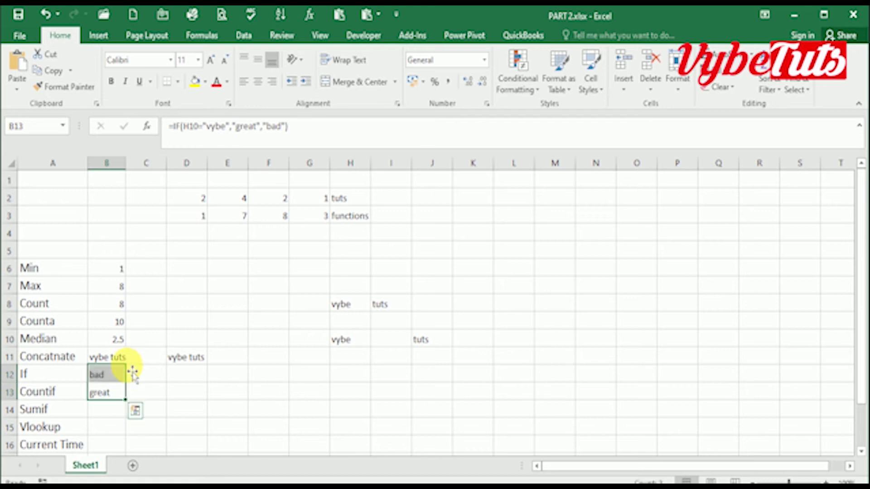
click(121, 394)
key(BackSpace)
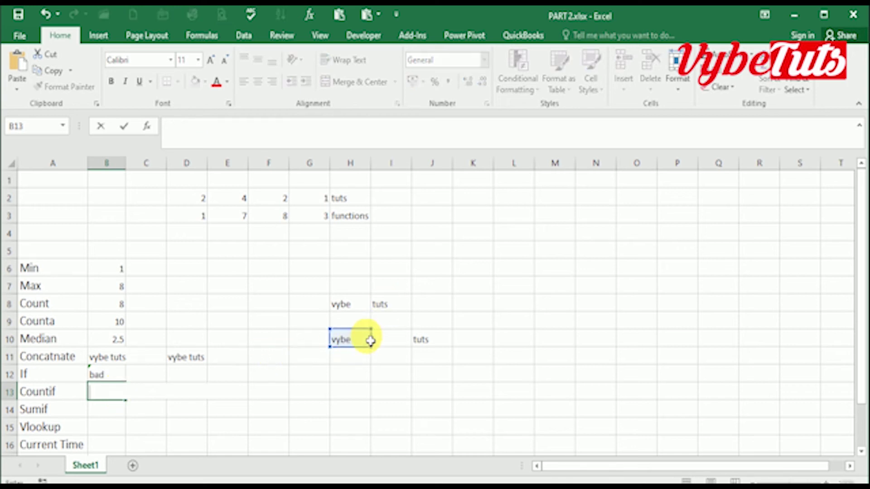
click(360, 361)
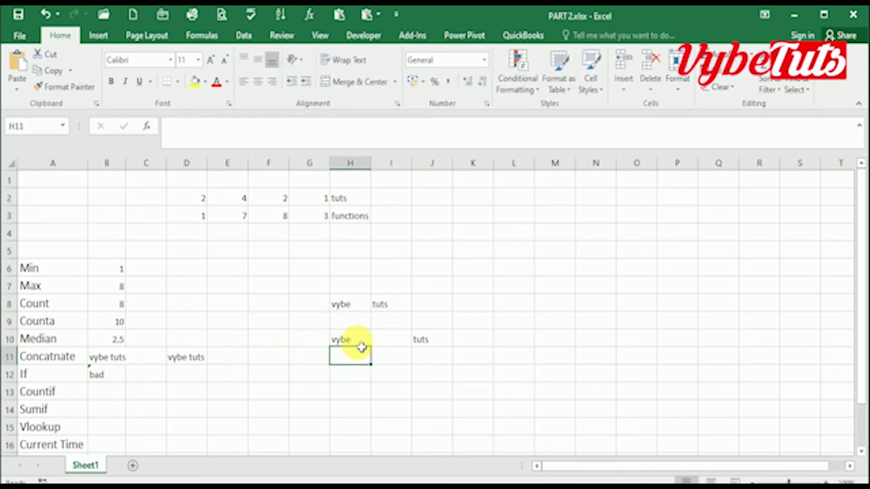
click(96, 398)
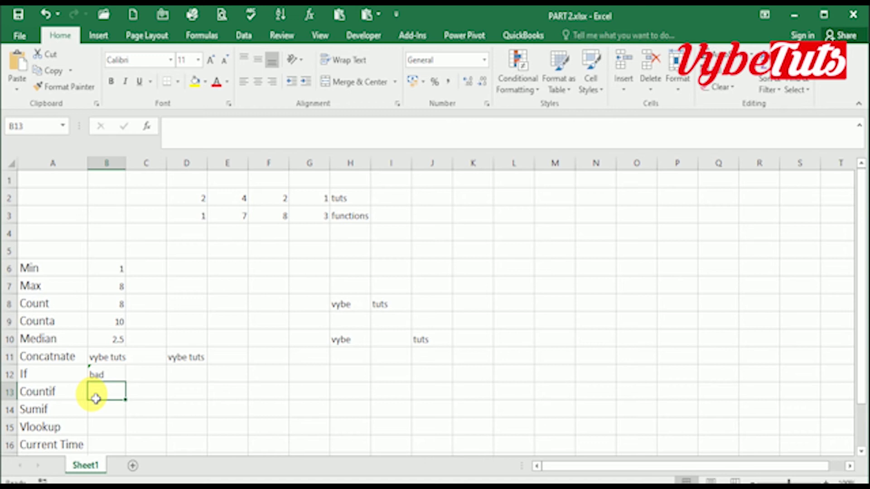
Step: Enter four sample first names across cells G13:J13, repeating the name from H13 in J13
click(316, 399)
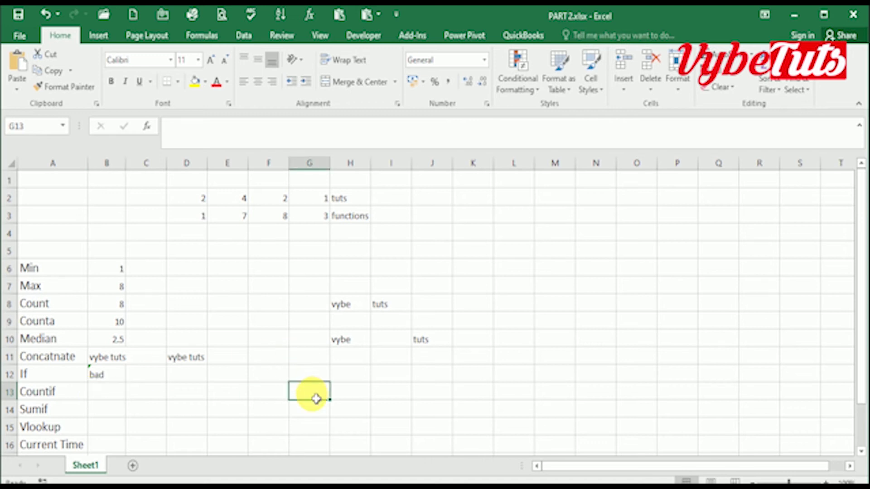
text(alex)
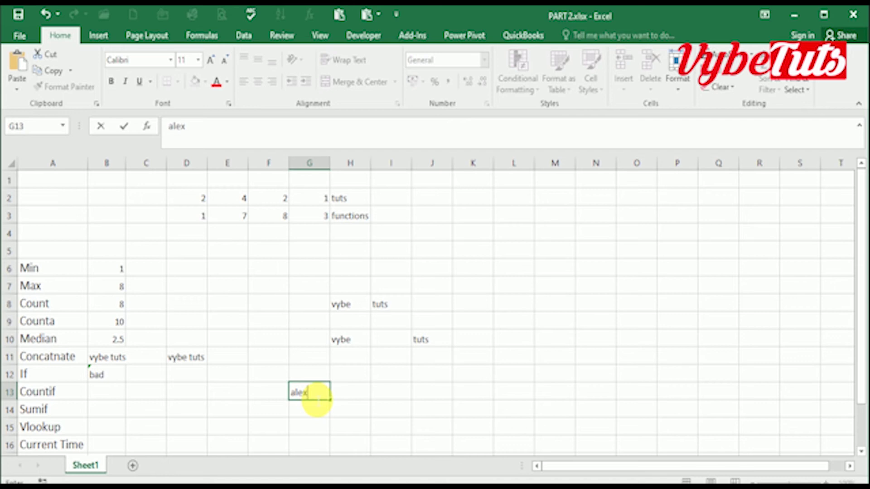
key(Tab)
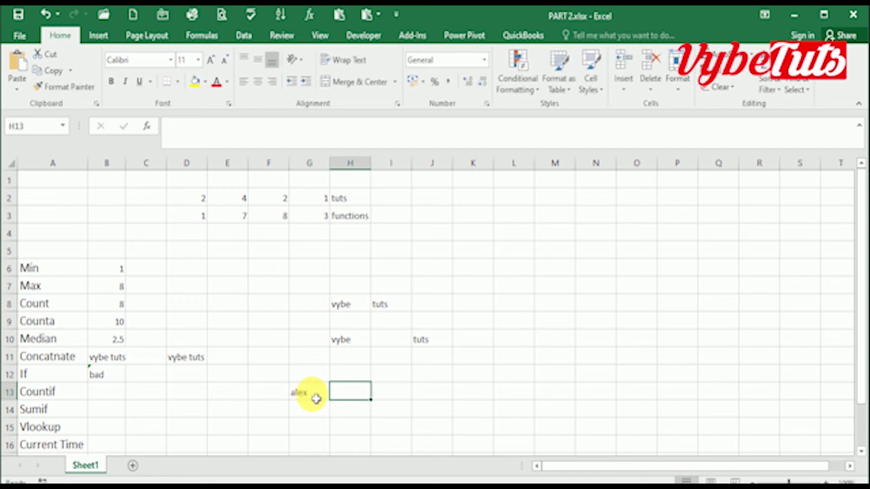
text(bed)
key(BackSpace)
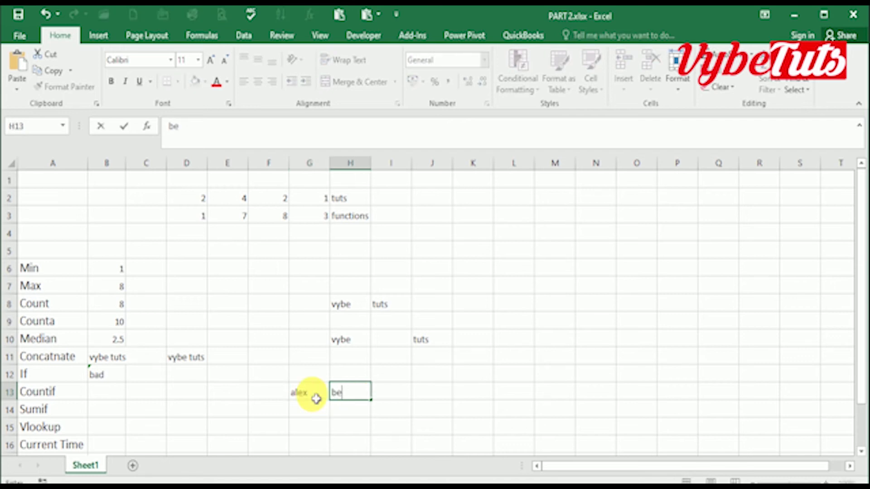
text(n)
key(Tab)
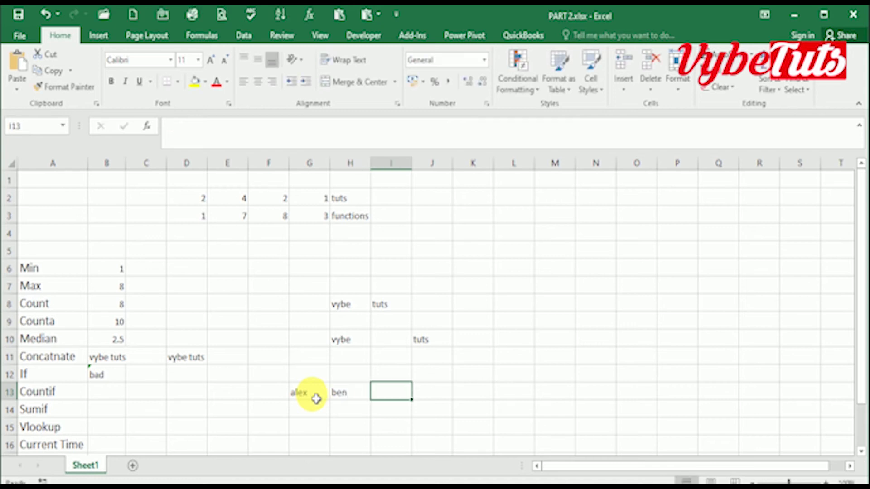
text(gi)
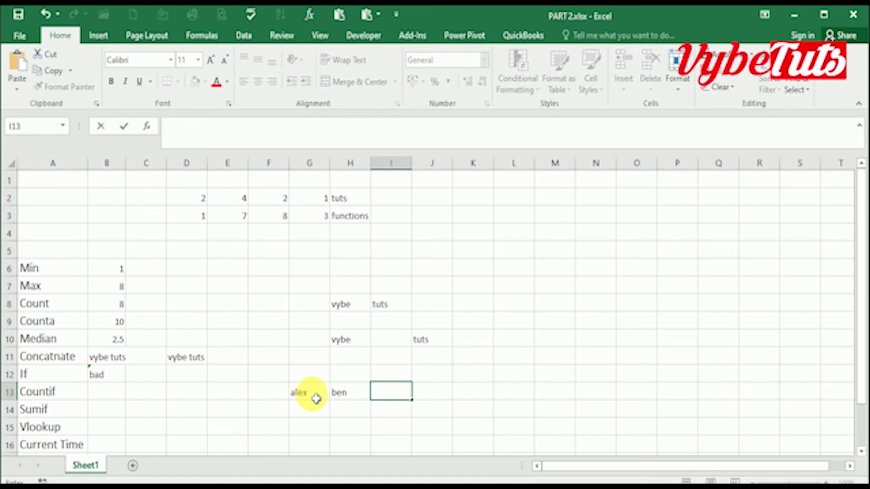
text(na)
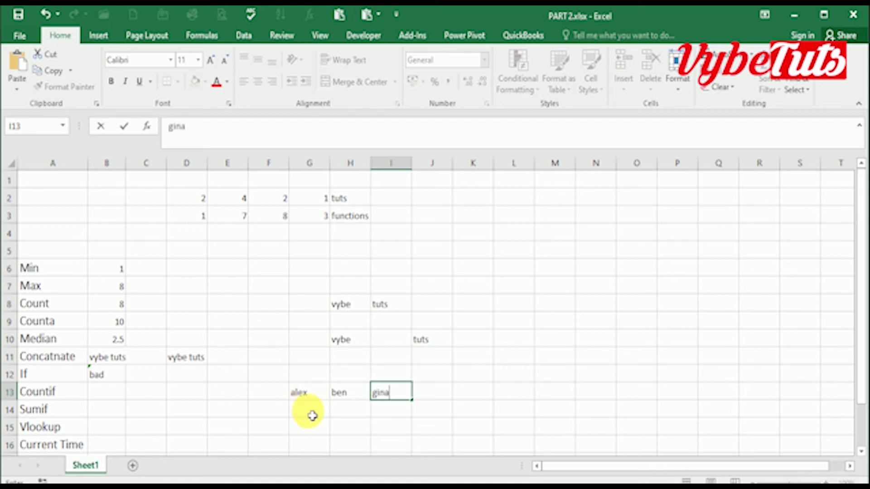
click(313, 416)
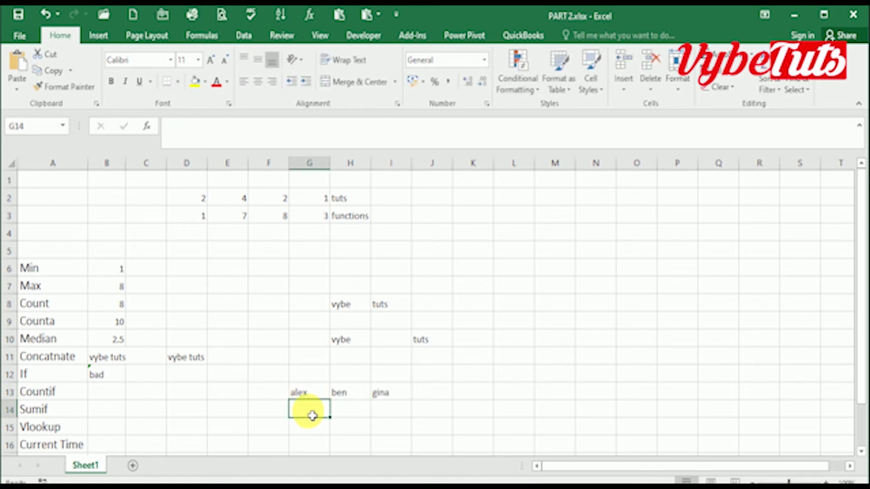
key(Right)
click(425, 401)
text(ben)
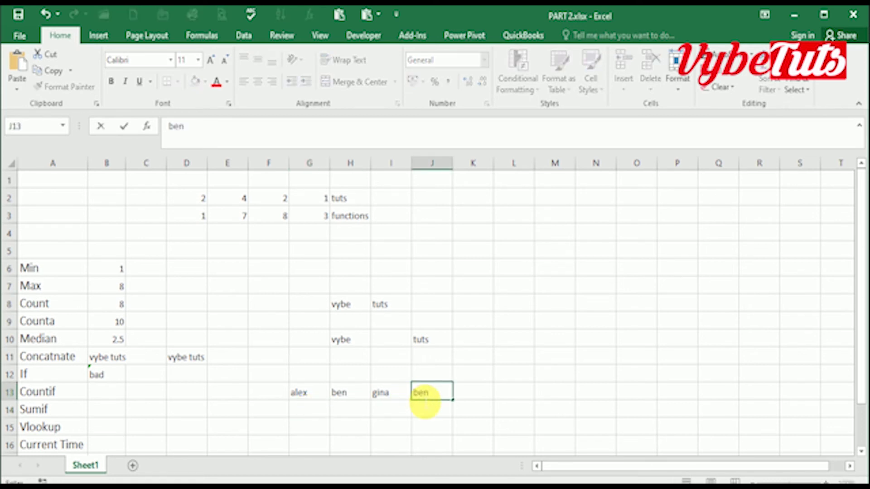
Step: Enter the numbers 5, 10, 5 and 20 in cells G14:J14 under the names
click(306, 415)
text(5)
key(Tab)
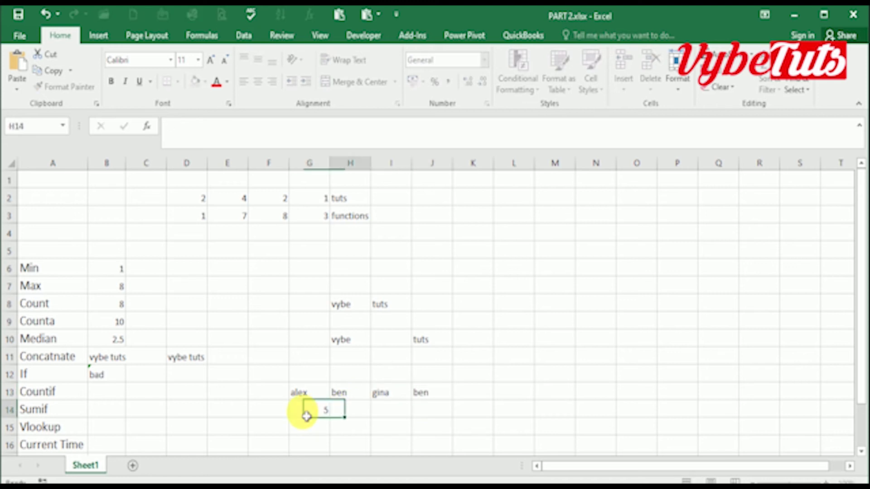
text(10)
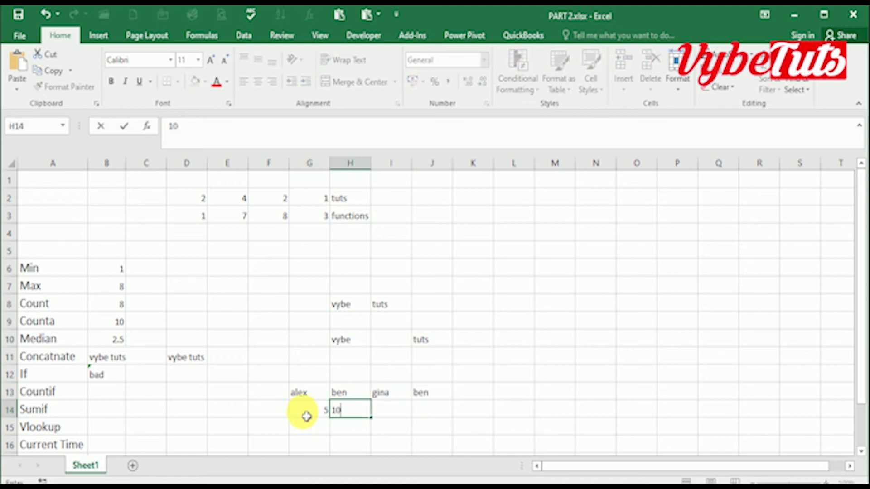
key(Tab)
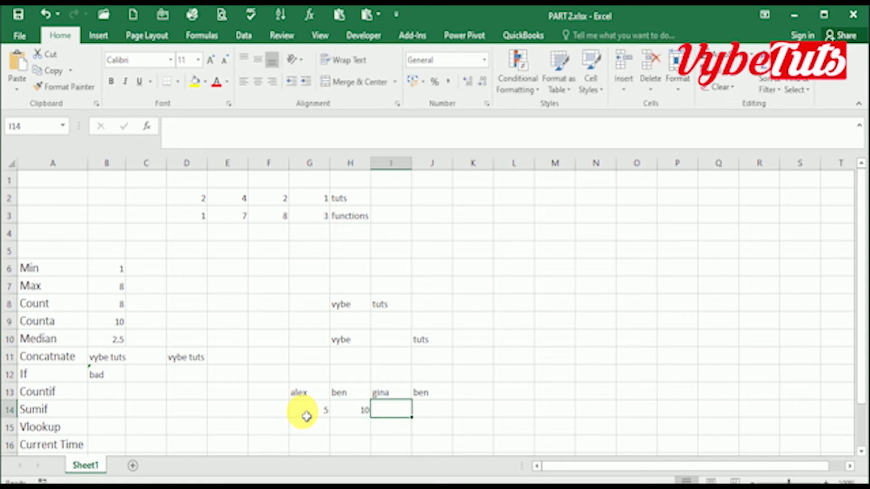
text(5)
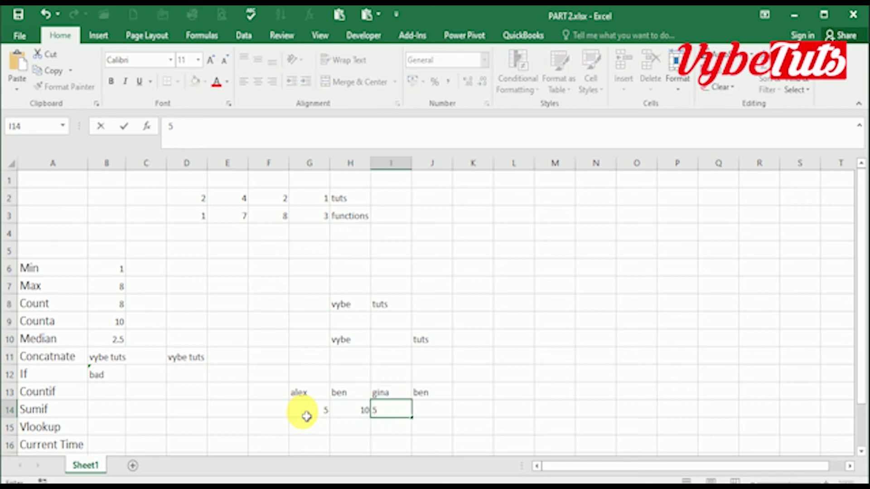
key(Tab)
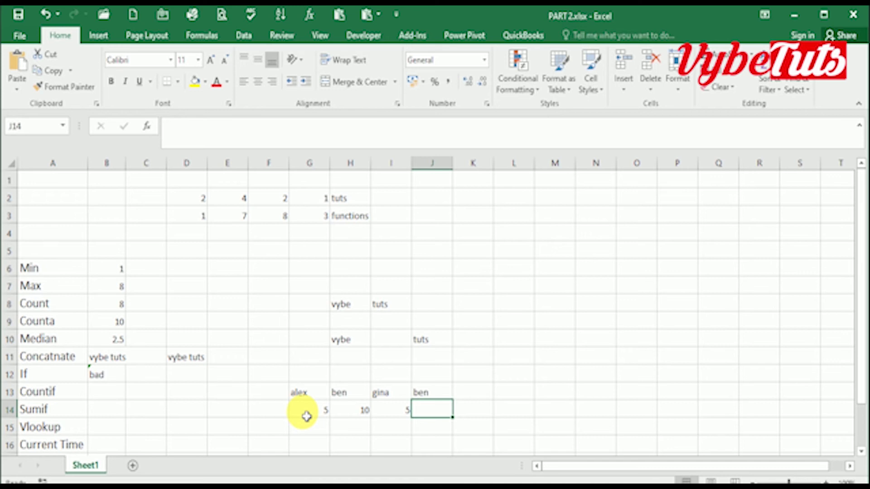
text(20)
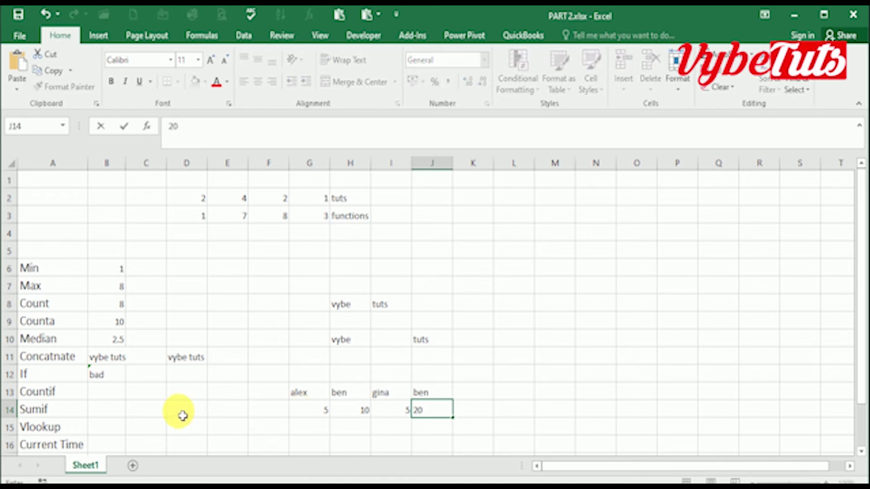
Step: Enter a COUNTIF formula in cell B13 that counts the cells in G14:J14 equal to 5
click(117, 398)
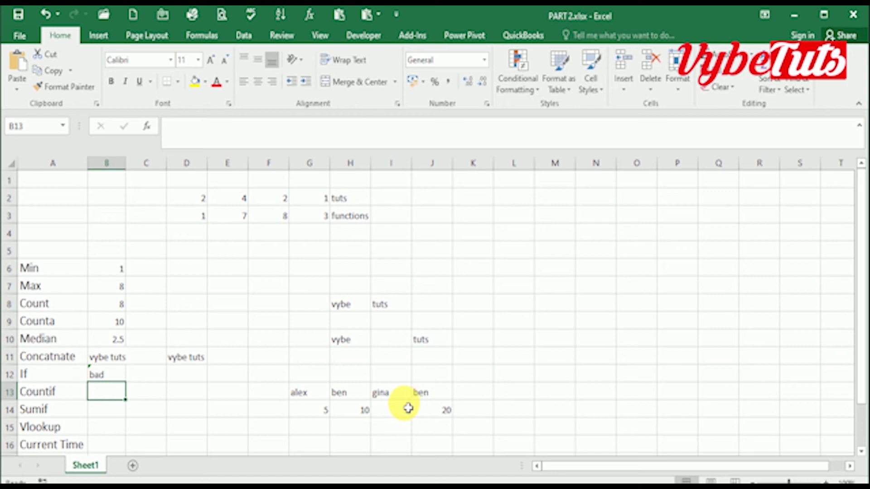
text(=co)
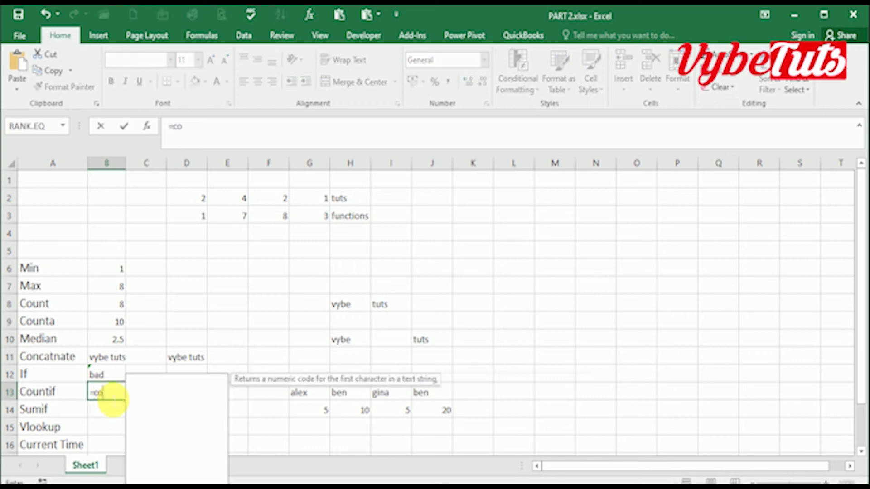
text(unt)
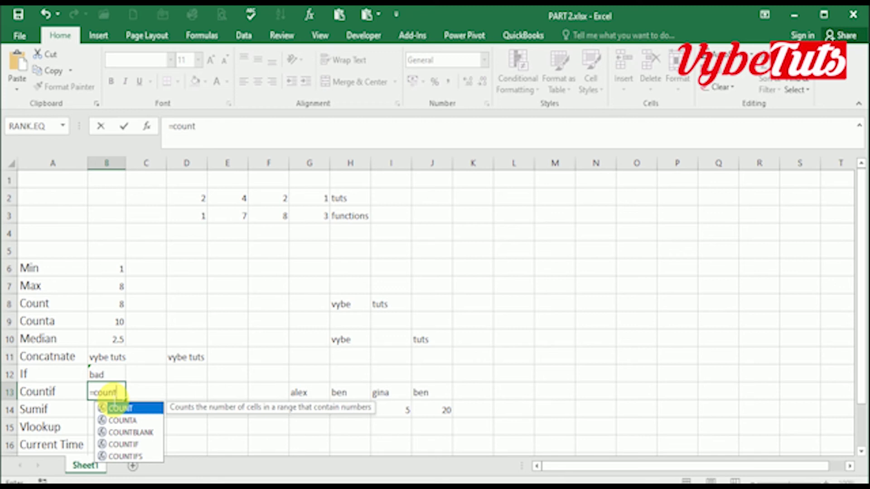
text(if)
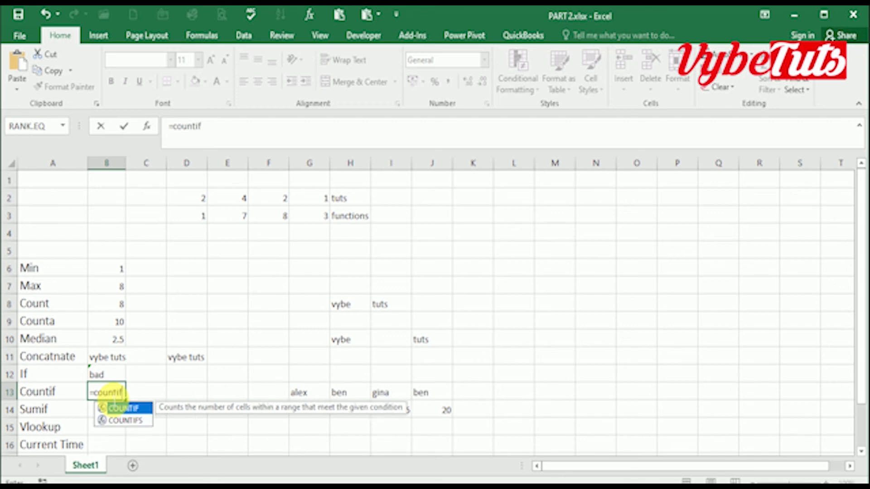
text(()
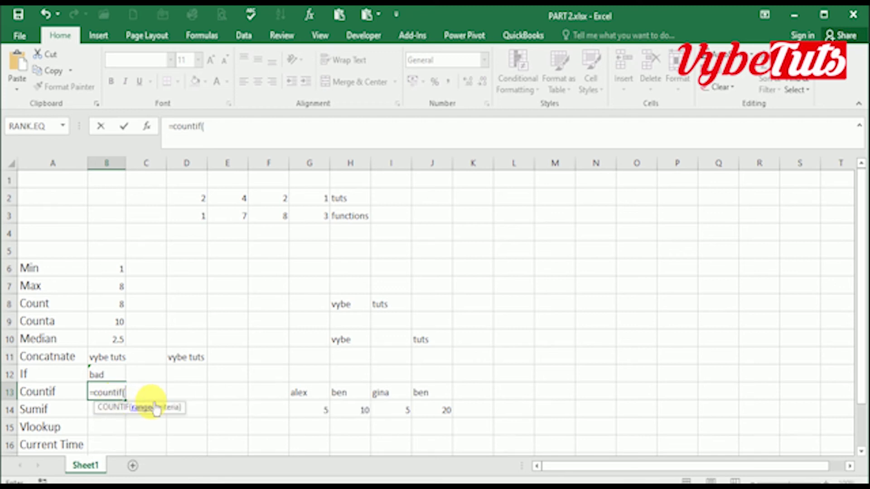
drag(312, 417, 444, 412)
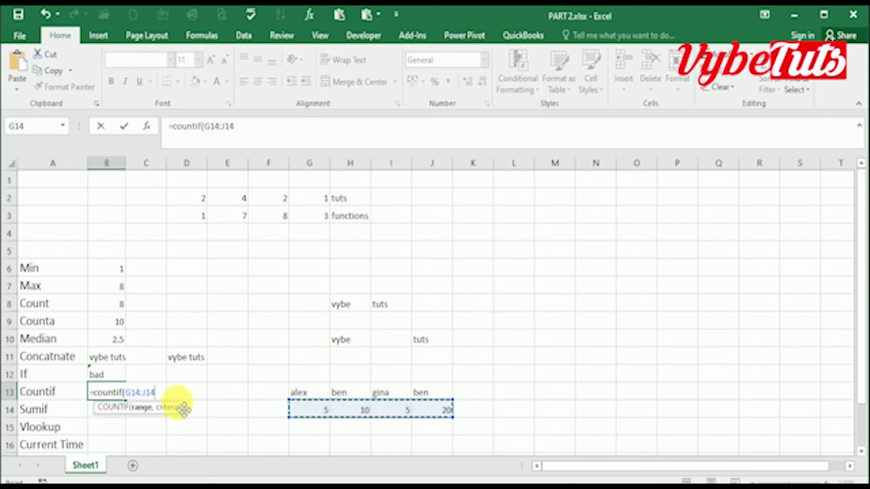
text(,)
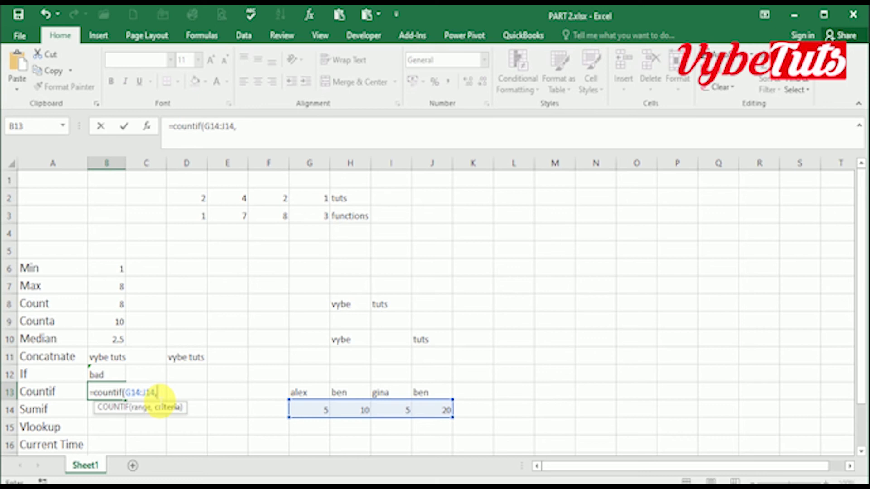
text(5))
key(Return)
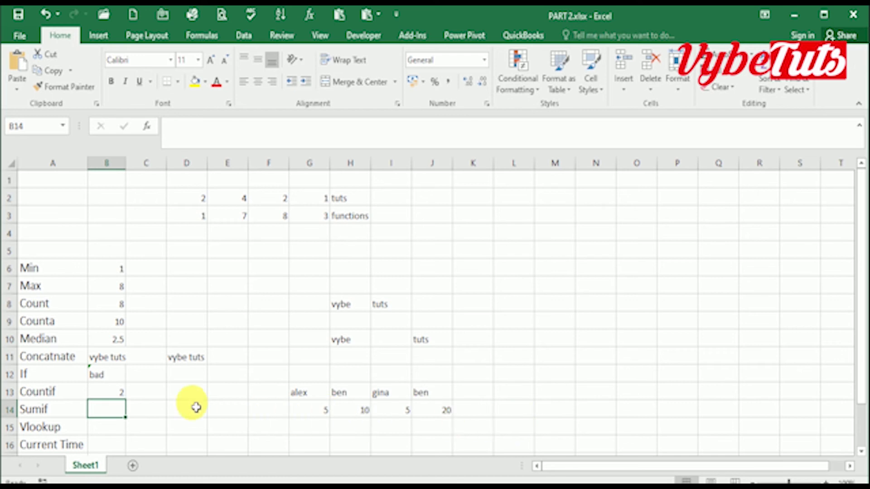
click(112, 397)
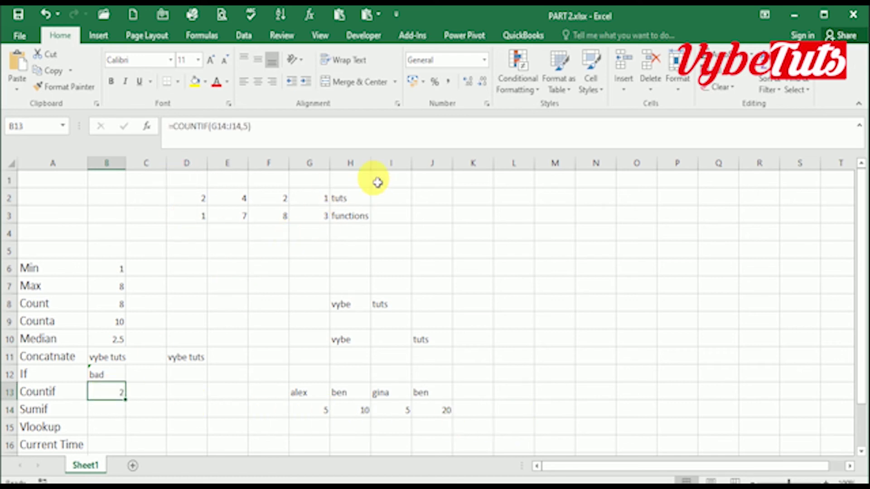
Step: Erase the existing COUNTIF formula from cell B13
double_click(120, 394)
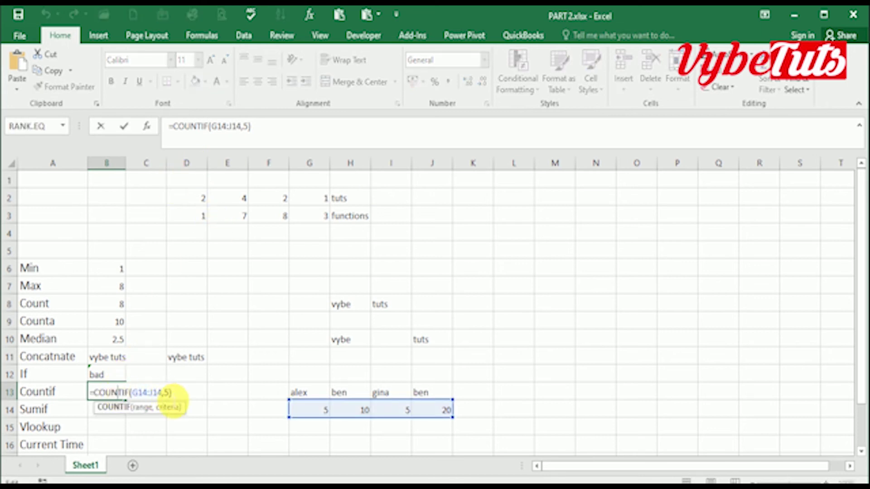
key(BackSpace)
key(BackSpace)
key(BackSpace)
key(BackSpace)
key(BackSpace)
key(BackSpace)
key(BackSpace)
key(BackSpace)
key(BackSpace)
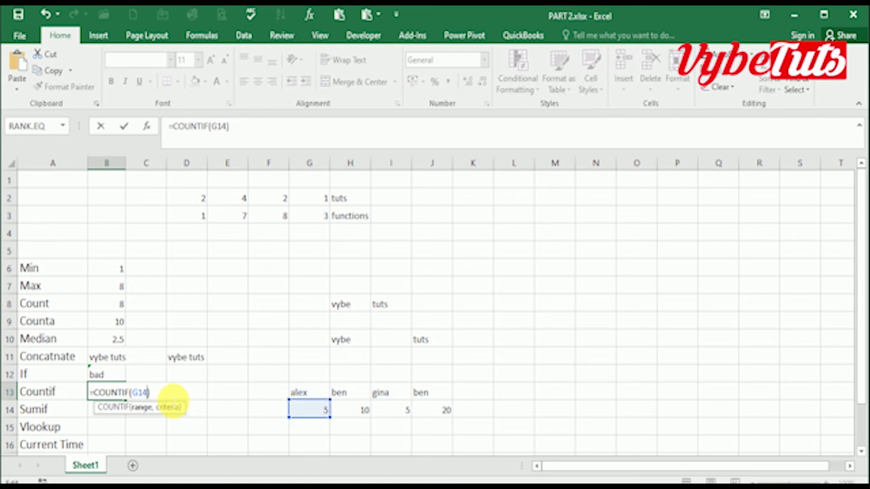
key(BackSpace)
key(BackSpace)
key(BackSpace)
key(BackSpace)
key(BackSpace)
key(BackSpace)
key(BackSpace)
key(BackSpace)
key(BackSpace)
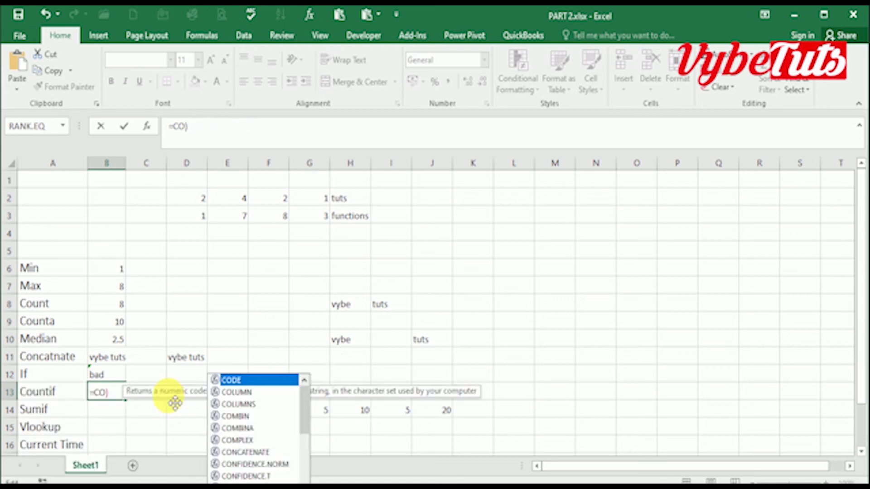
key(Delete)
Step: Enter a COUNTIF formula in cell B13 that counts the cells in D2:G3 equal to 2
text(=co)
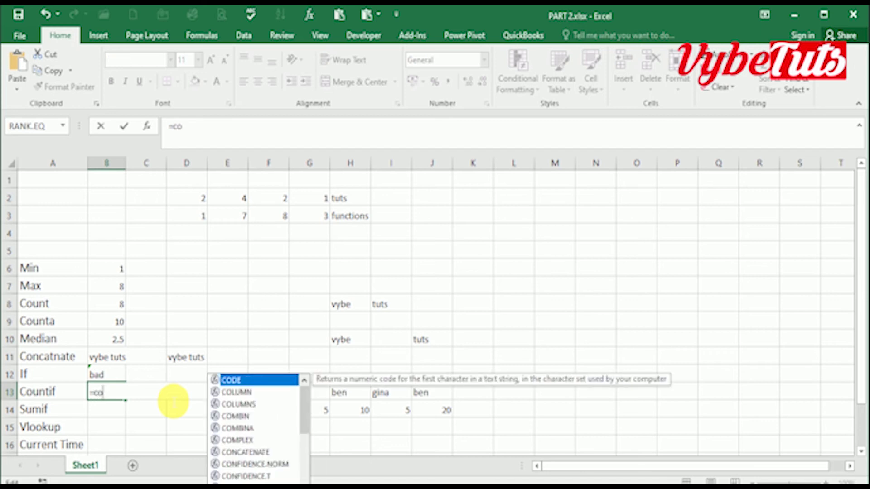
text(u)
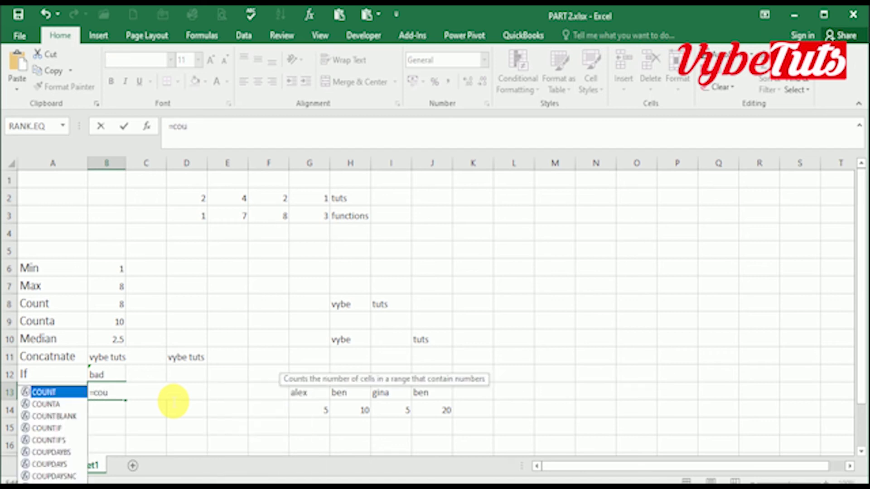
text(ntif)
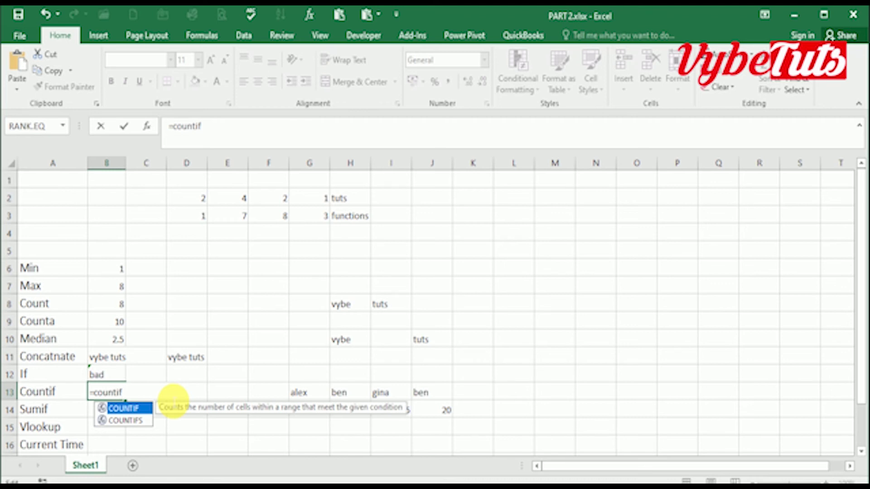
text(()
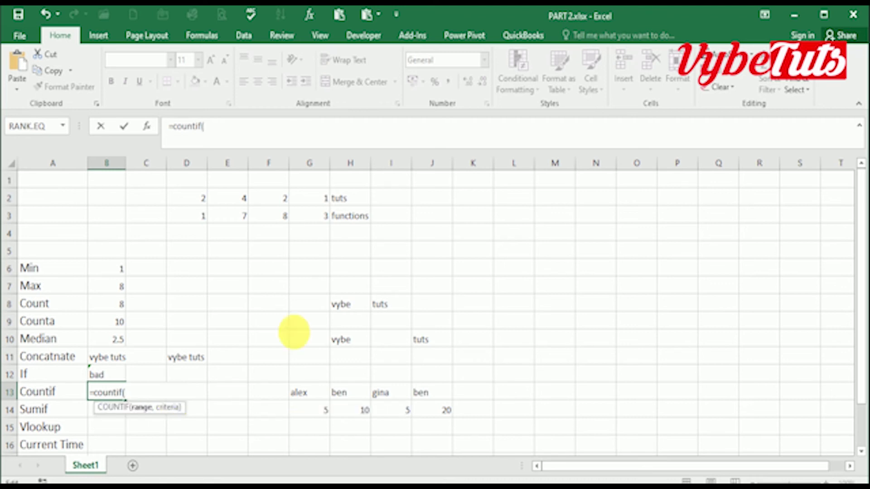
drag(202, 200, 305, 219)
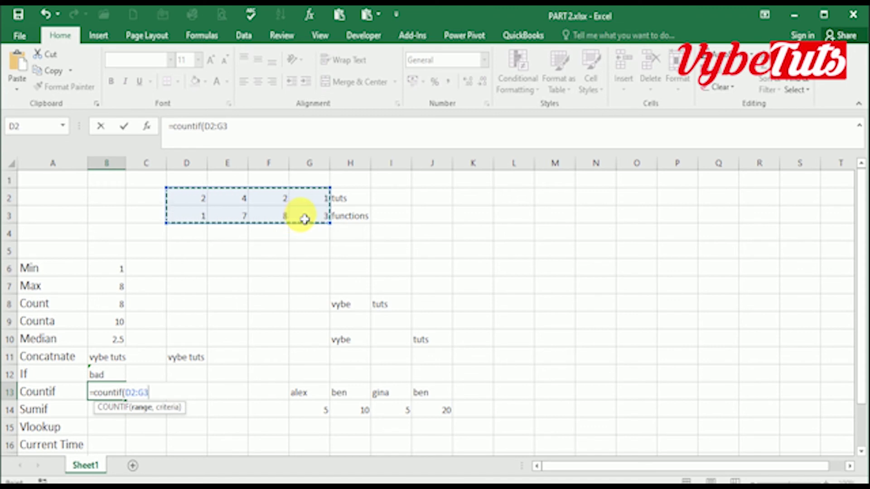
text(,)
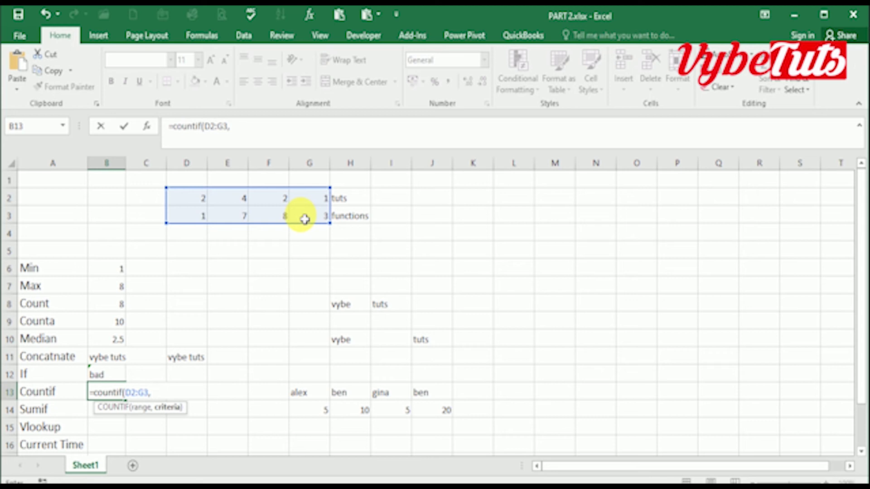
text(2))
key(Return)
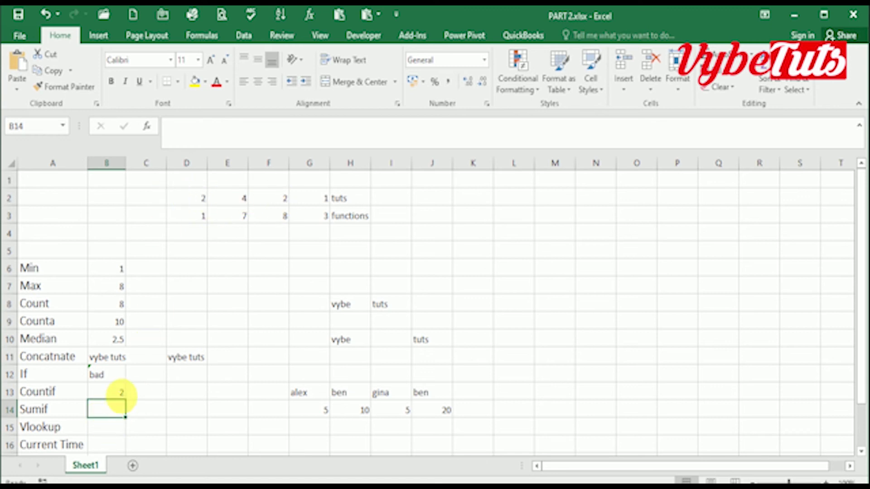
click(120, 394)
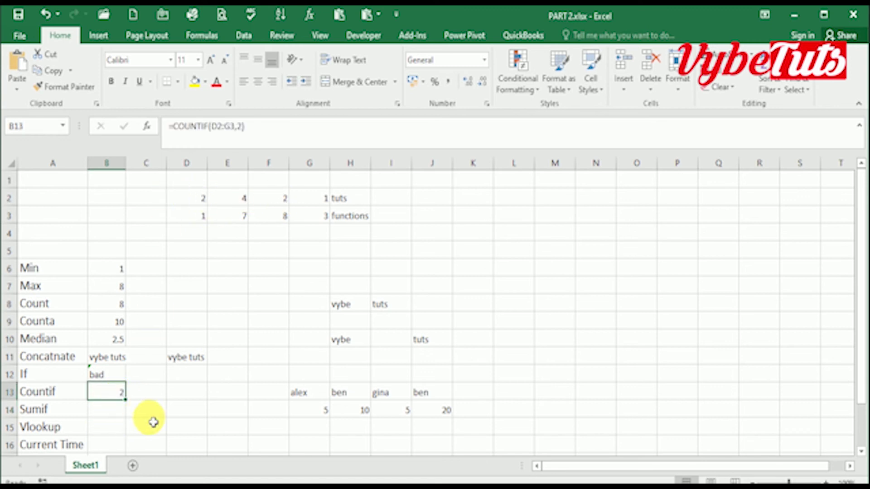
Step: Enter a SUMIF formula in cell B14 with range G13:J14, criteria H13 and sum range G14:J14
click(119, 415)
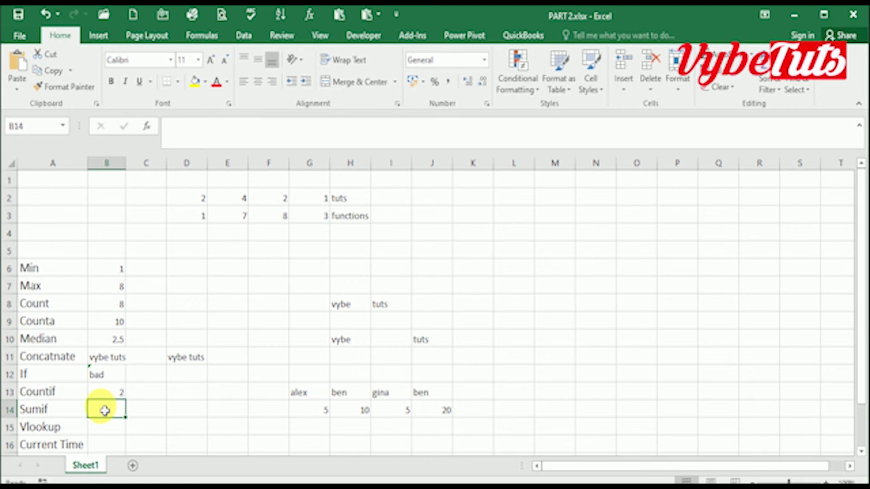
text(=sum)
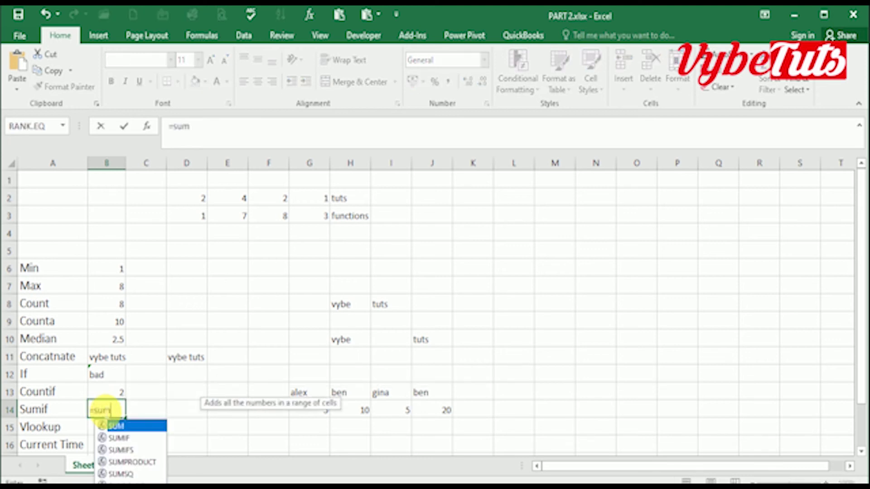
text(if)
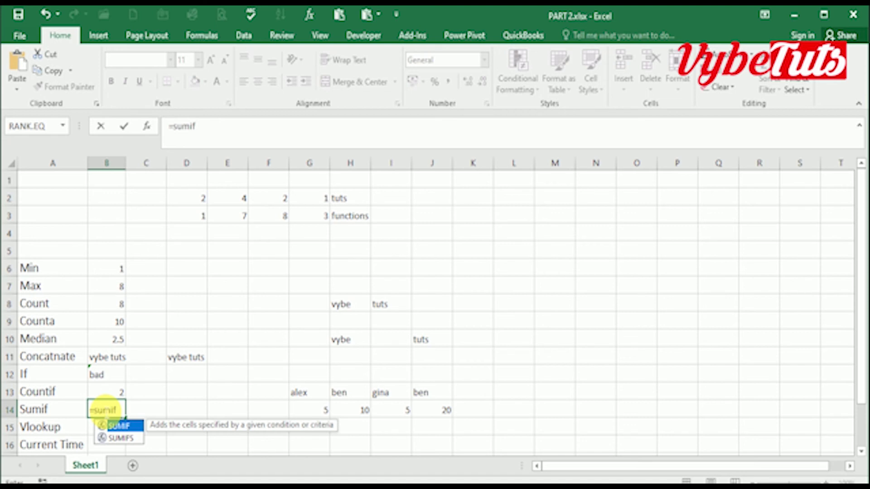
text(()
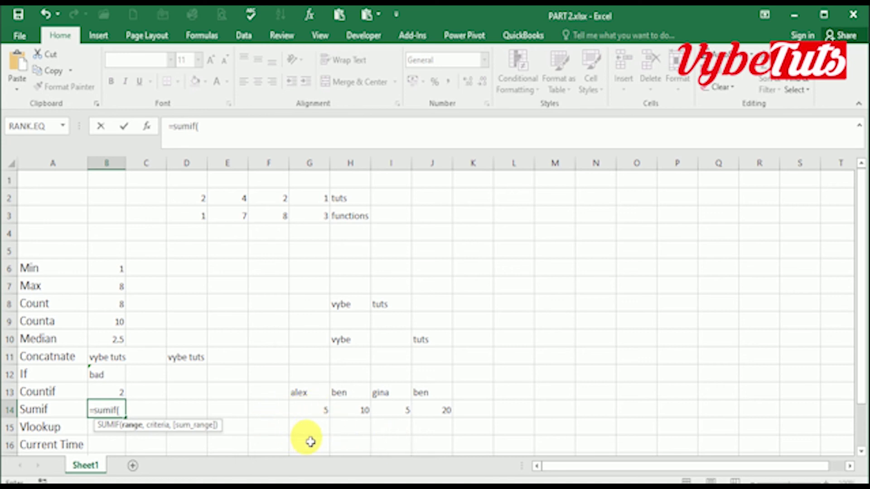
click(304, 395)
drag(304, 395, 443, 409)
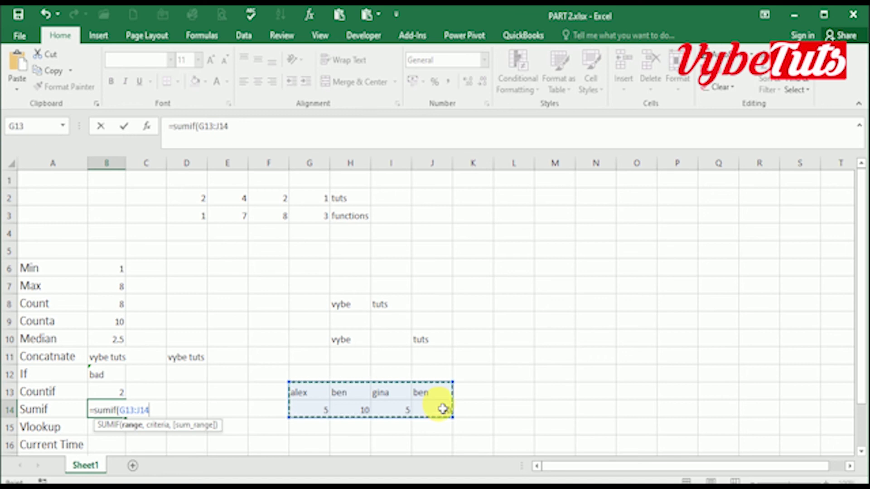
text(,)
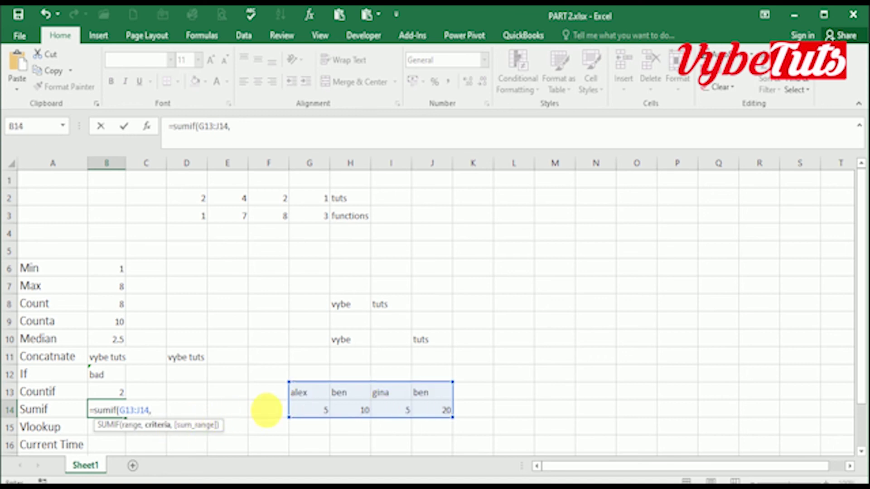
click(351, 399)
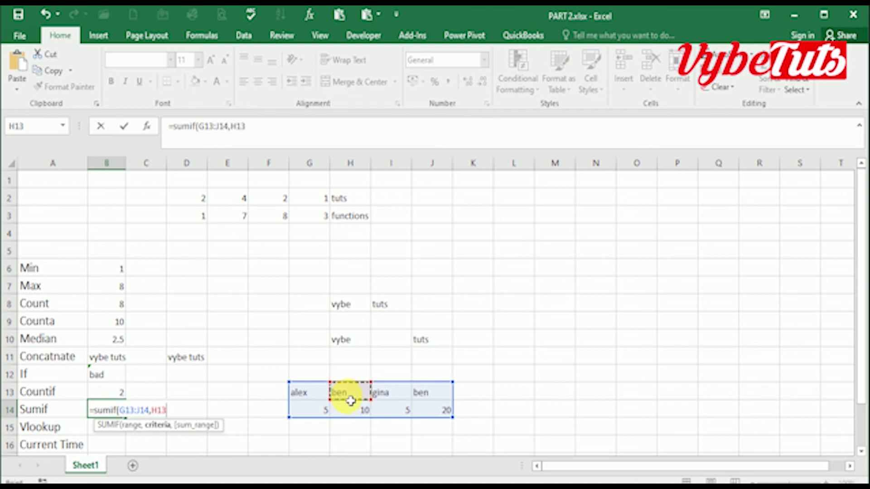
text(,)
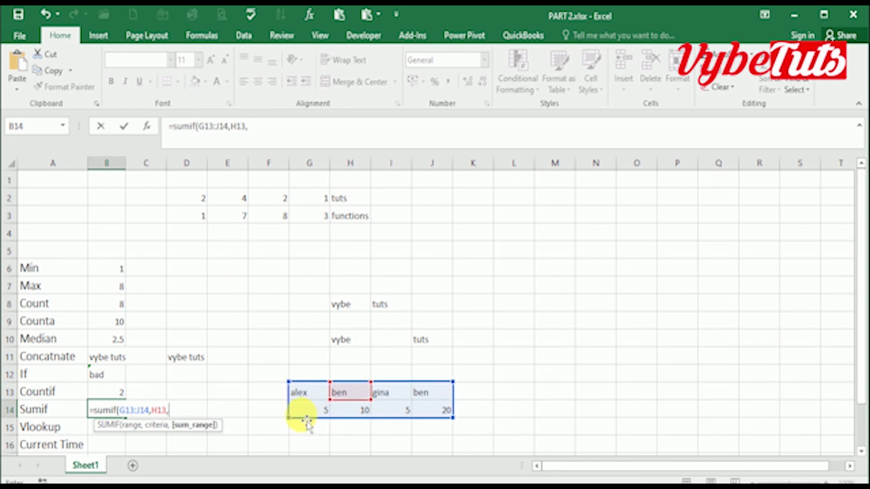
drag(301, 414, 441, 424)
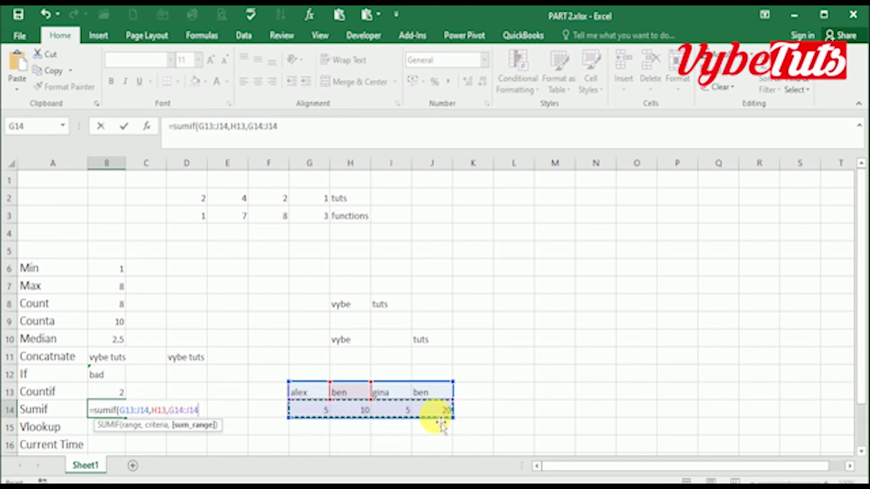
key(Return)
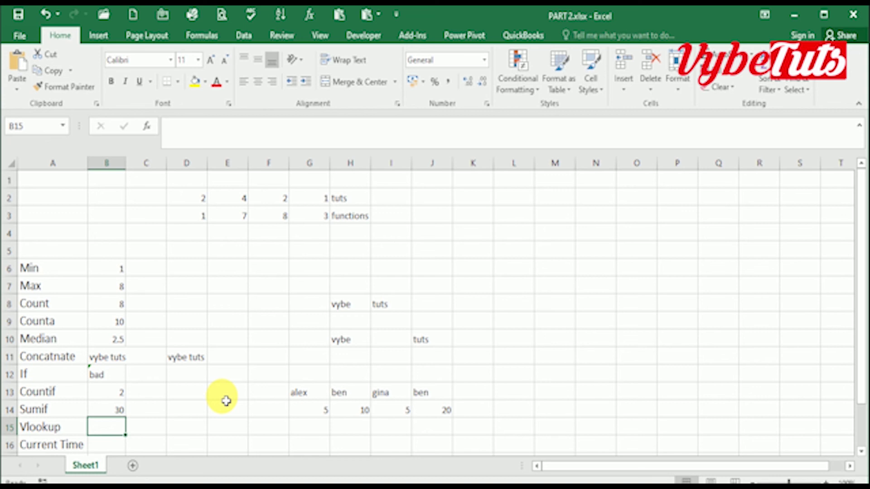
Step: Clear the sample data in G13:K14 and enter three sample first names down cells G13:G15
drag(310, 397, 460, 419)
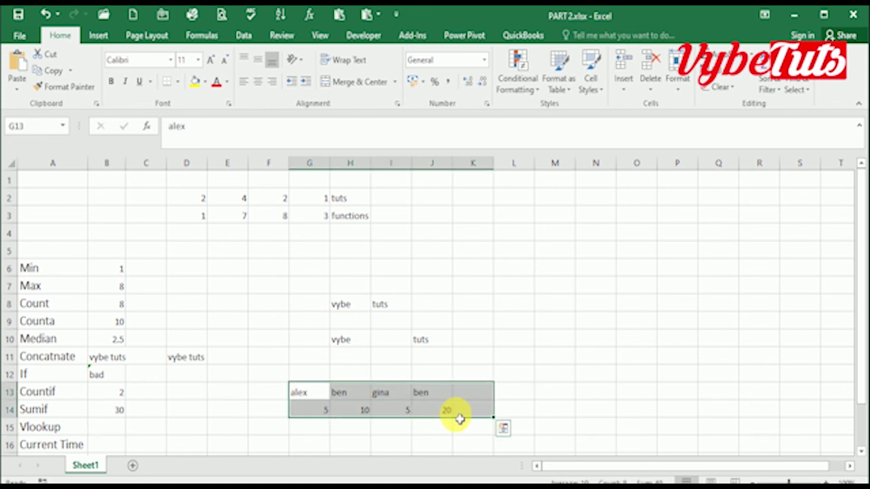
key(Delete)
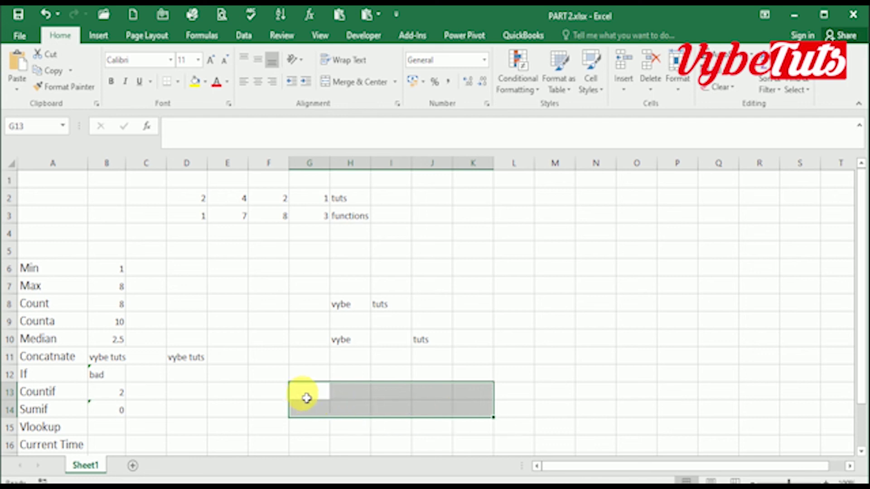
click(307, 398)
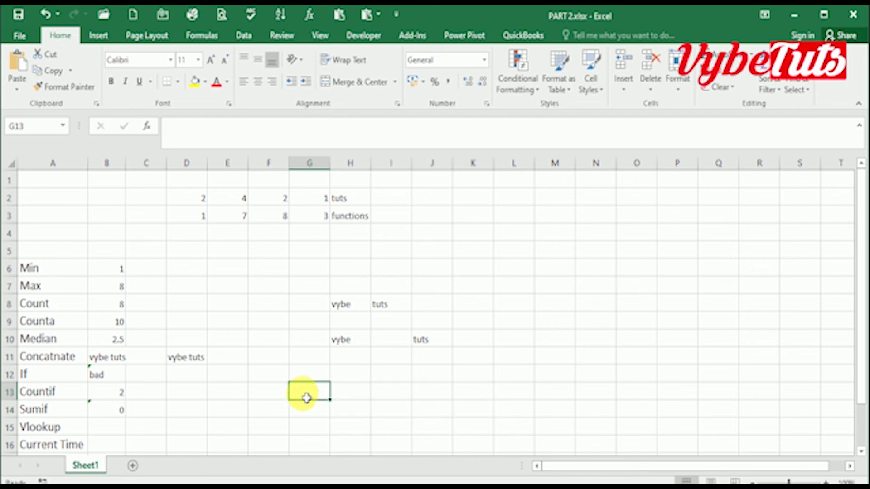
text(kofi)
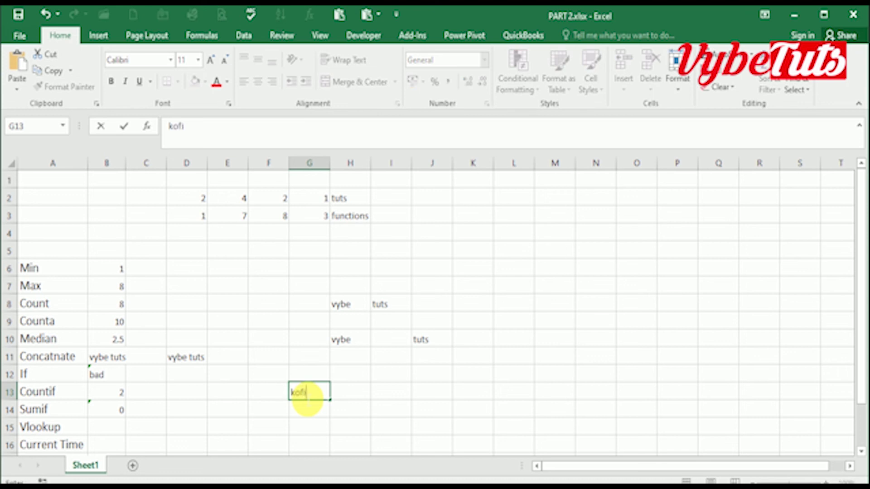
key(Tab)
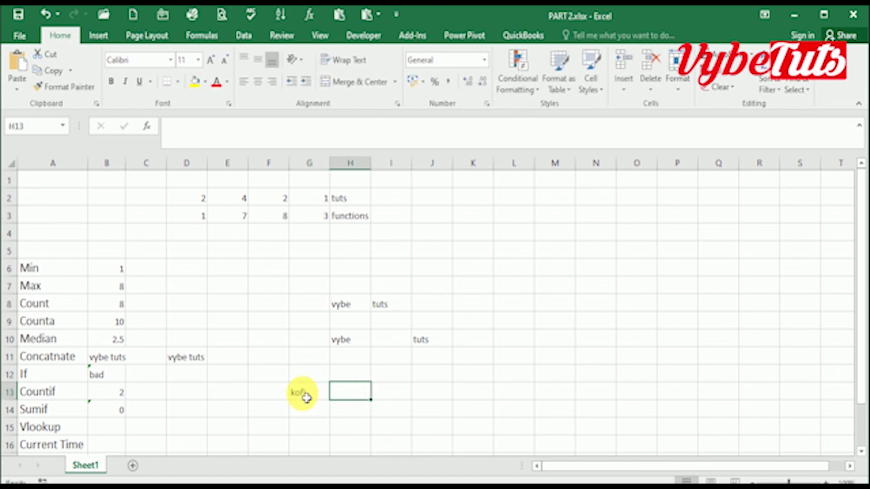
click(312, 407)
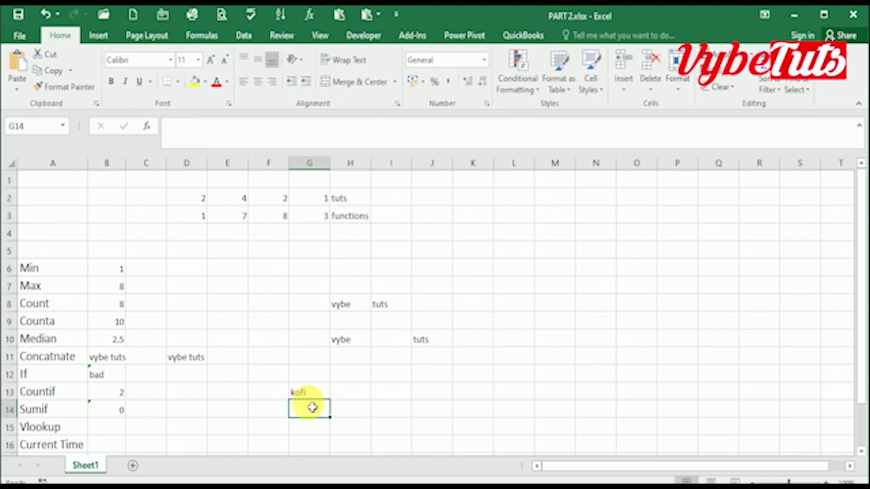
text(ama)
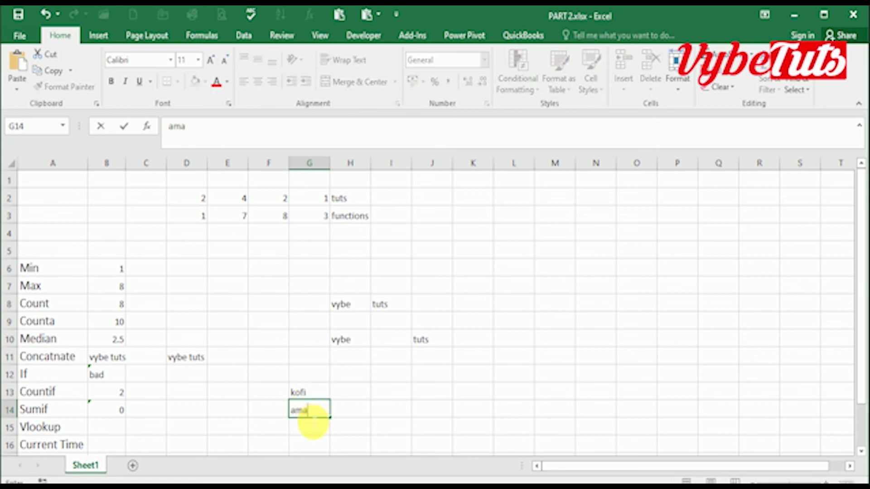
click(312, 430)
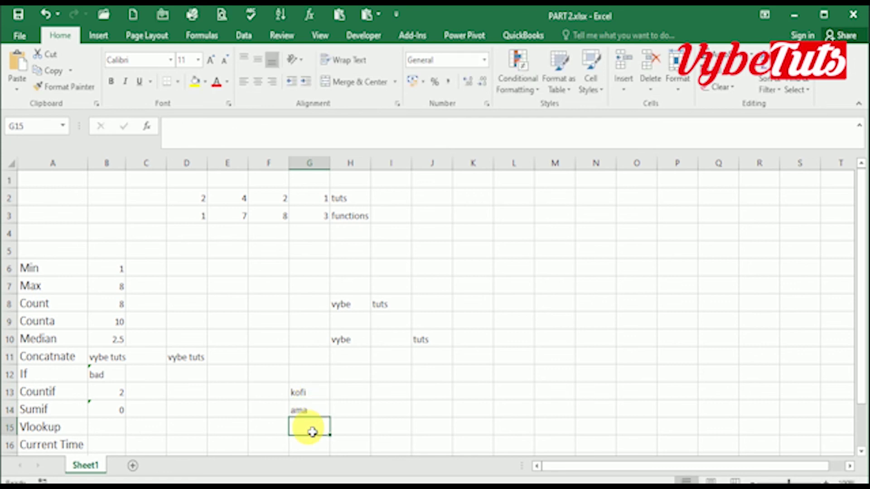
text(juan)
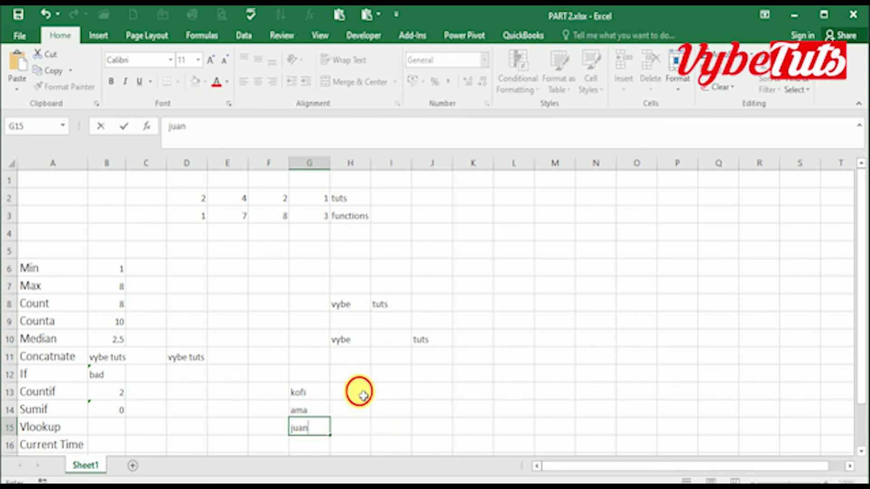
Step: Enter the weekdays Friday, Tuesday and Monday in cells H13, H14 and H15 beside the sample names
click(361, 393)
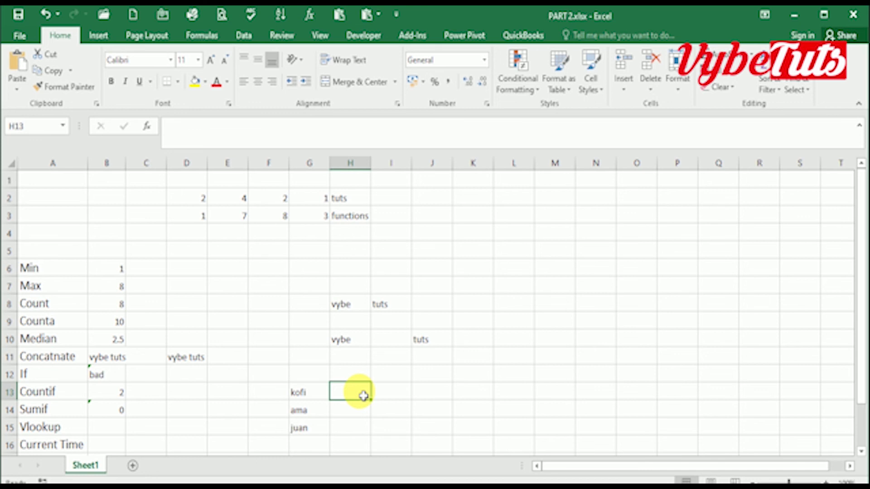
text(f)
key(BackSpace)
text(Friday)
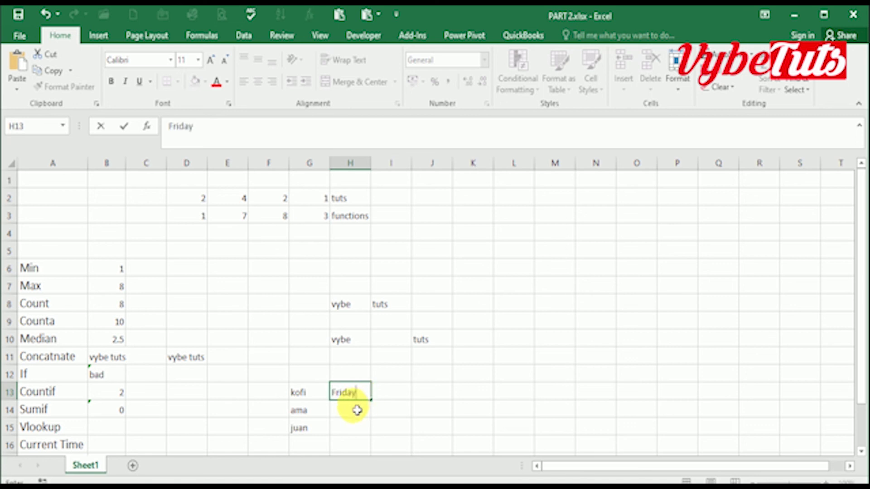
click(357, 410)
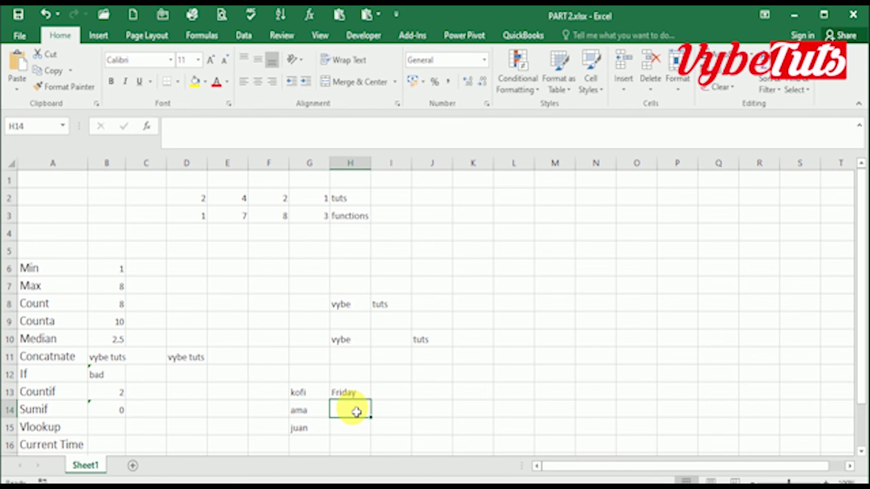
text(Tue)
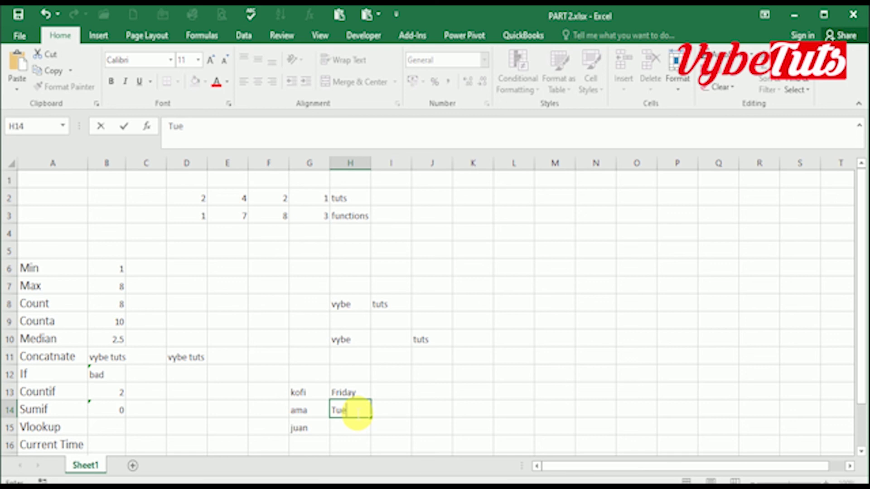
text(sday)
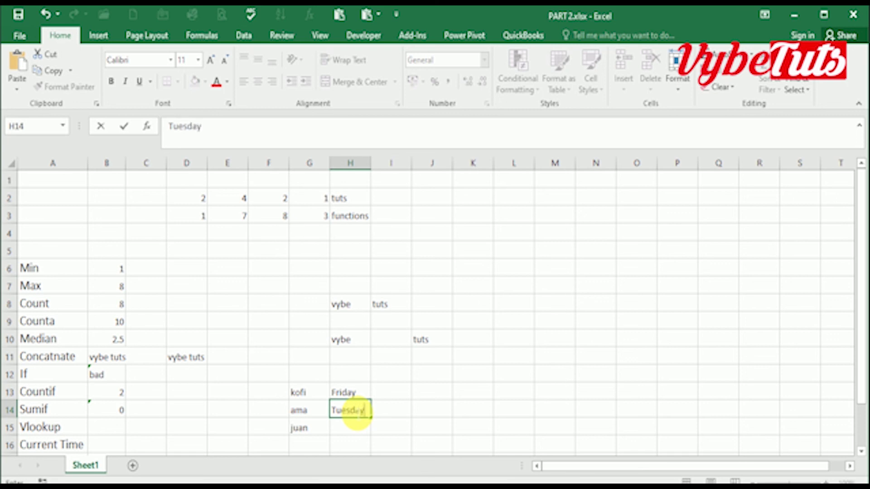
click(361, 436)
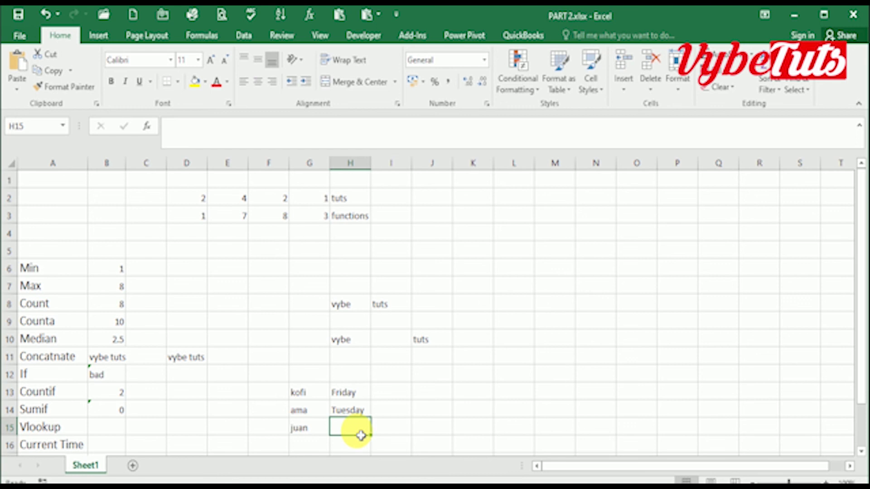
text(Monday)
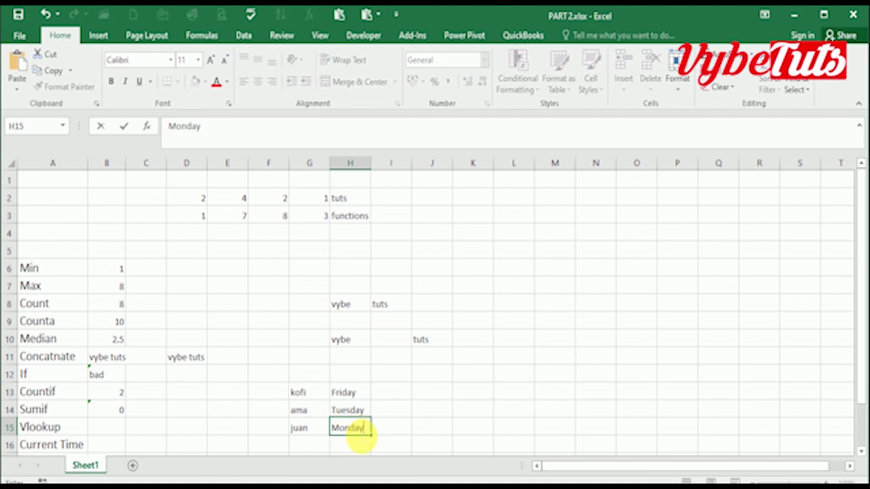
Step: Enter a VLOOKUP formula in cell B15 with lookup value G14, table G13:H15, column index 2 and exact match (FALSE)
click(105, 434)
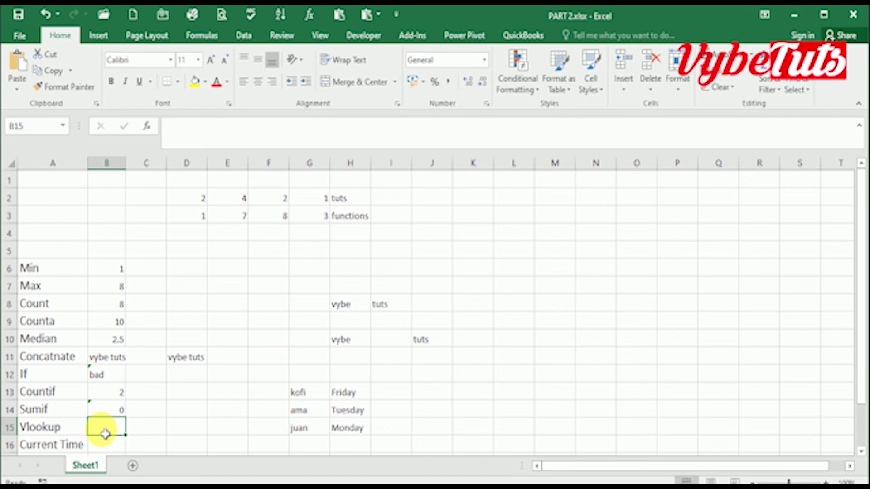
text(=vl)
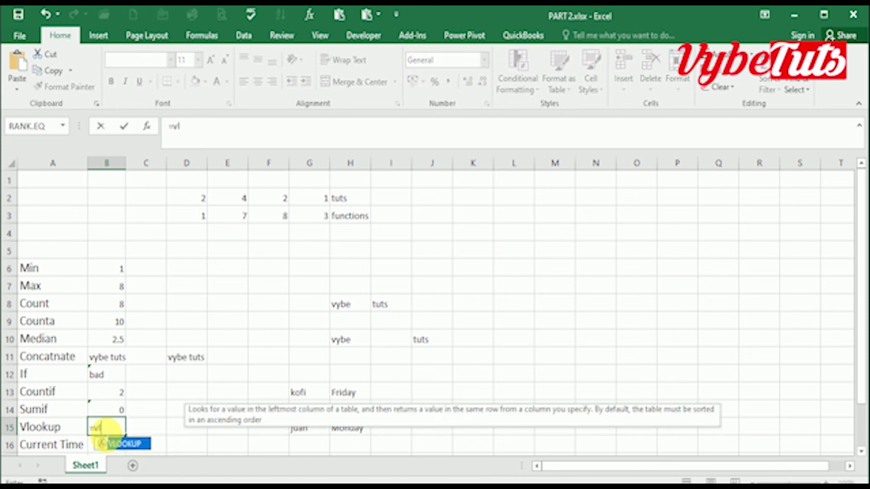
text(ookup)
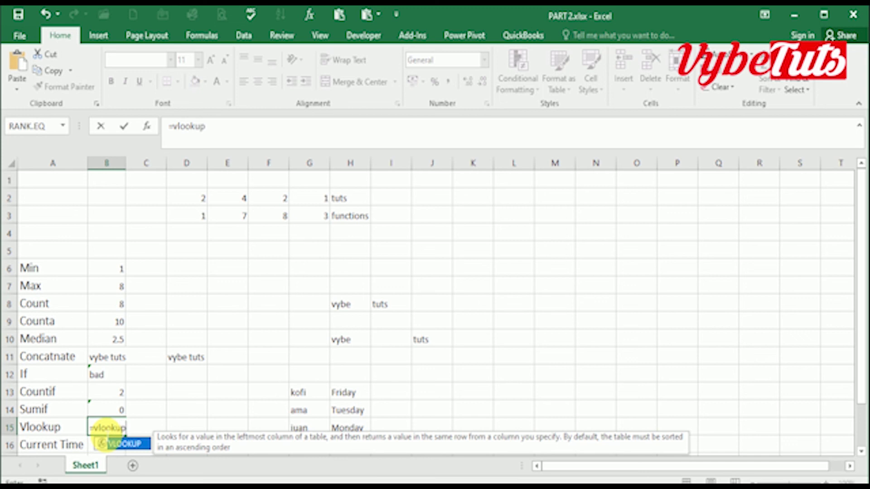
text(()
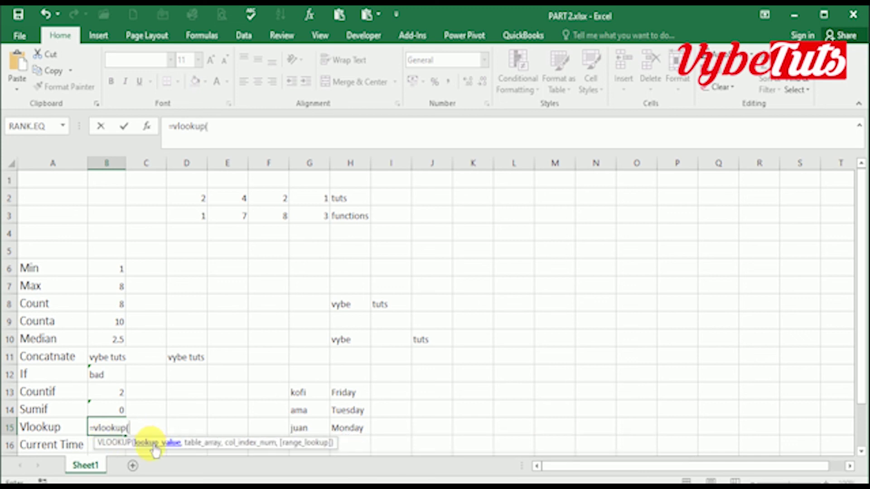
click(312, 416)
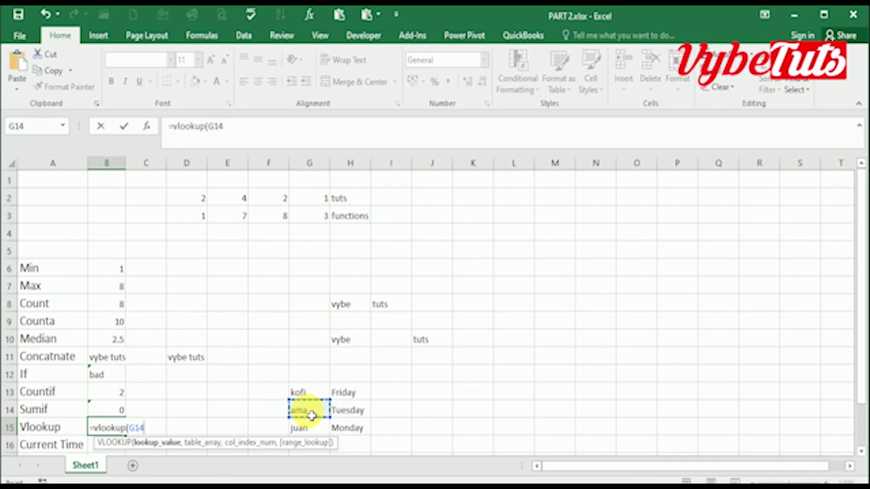
text(,)
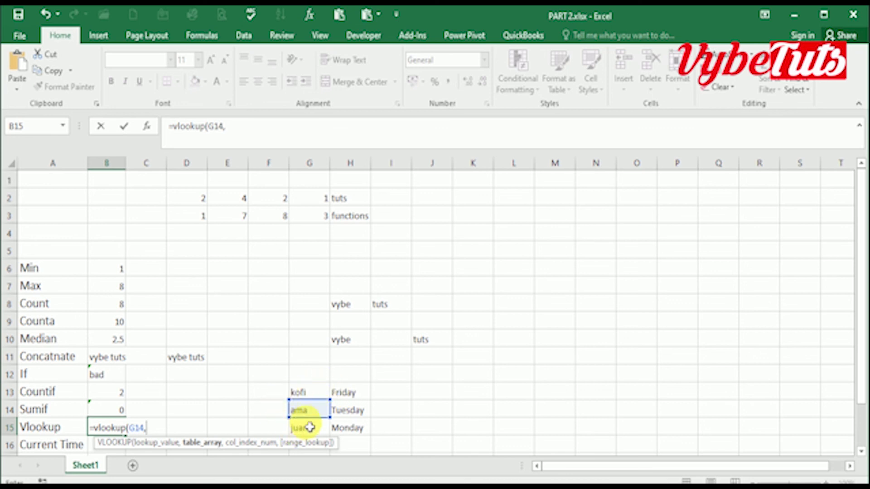
drag(301, 392, 359, 431)
text(,2)
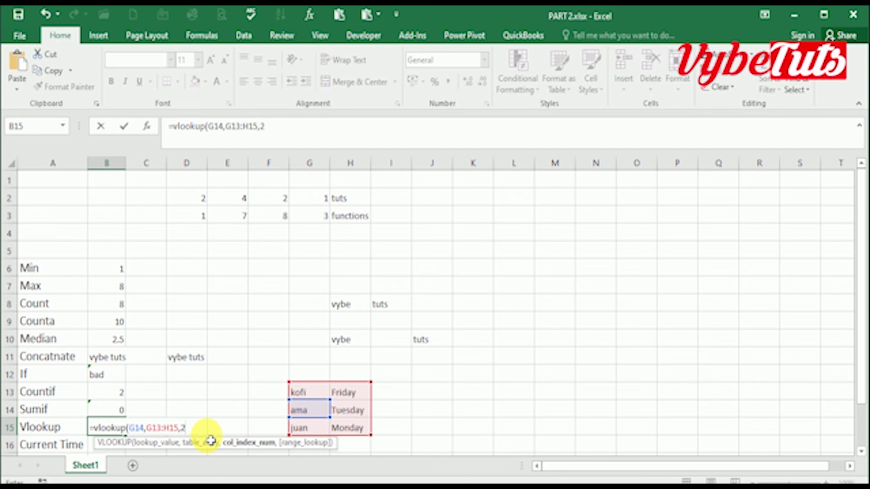
text(,)
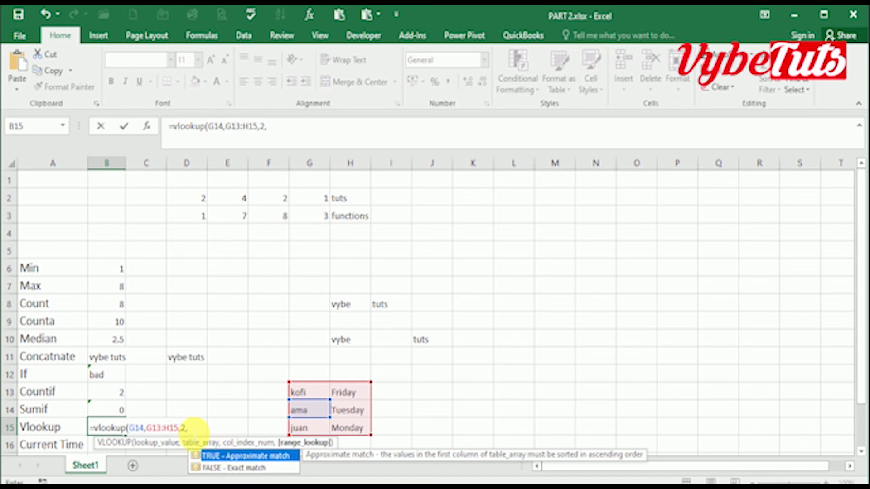
click(232, 468)
double_click(233, 469)
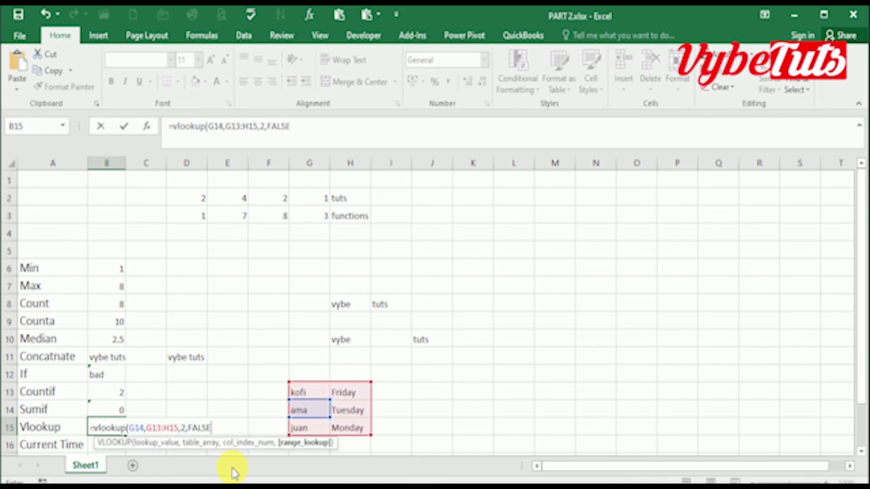
key(Return)
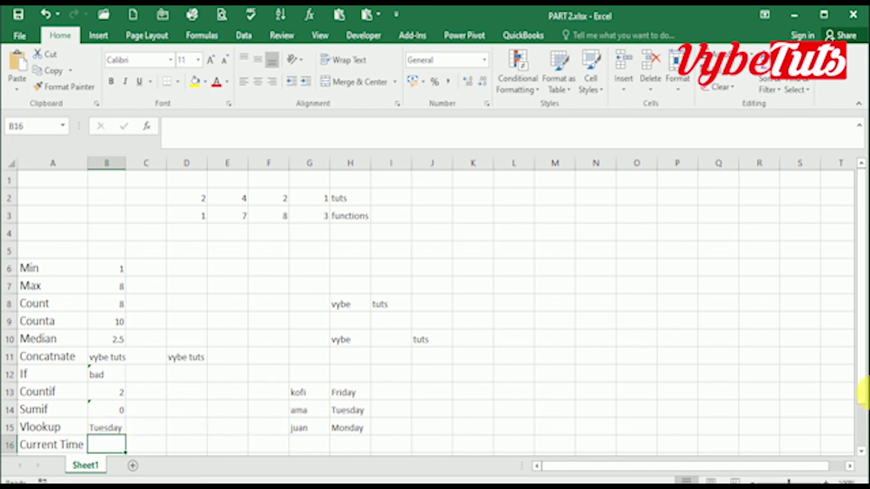
Step: Enter the formula =now() in cell B16 beside the Current Time label
drag(863, 388, 864, 410)
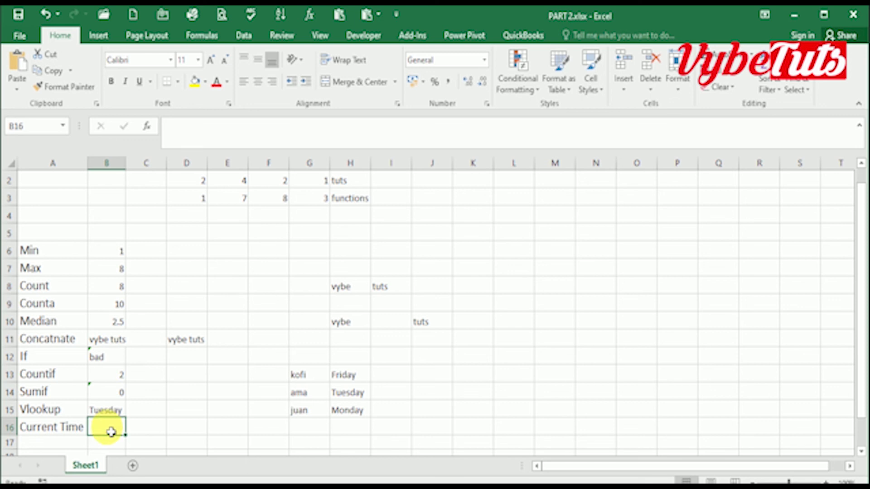
text(=no)
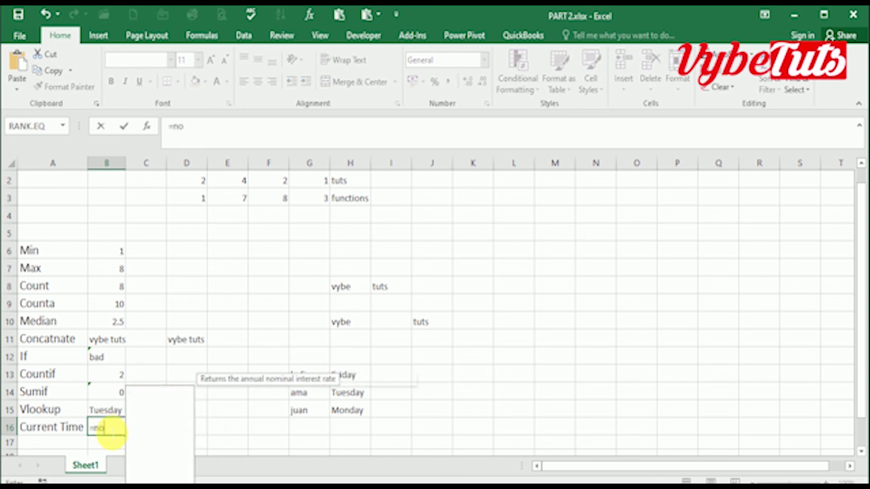
text(w)
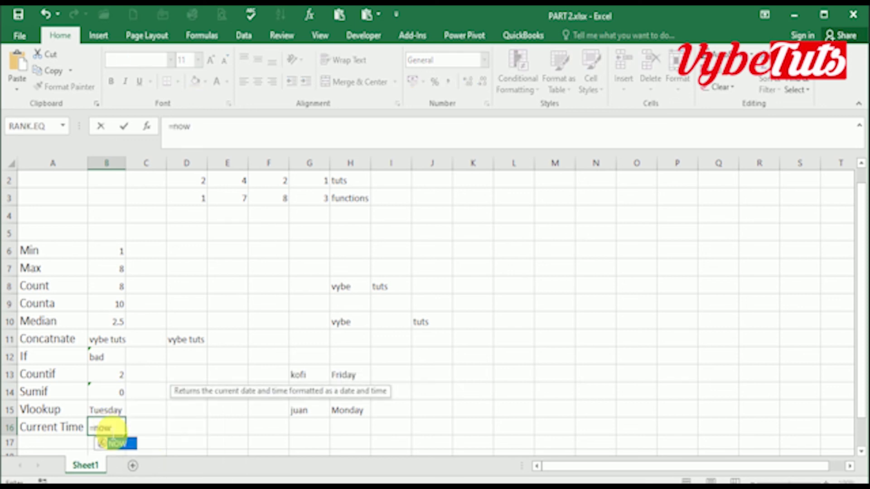
text(())
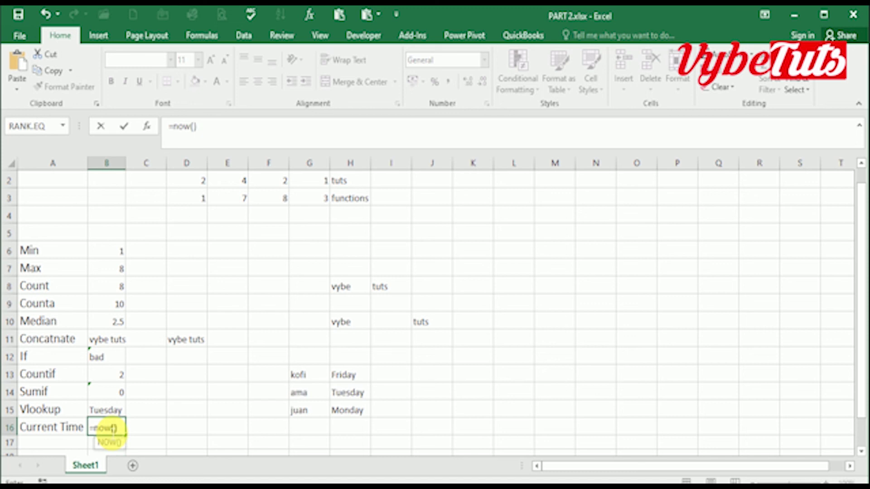
key(Return)
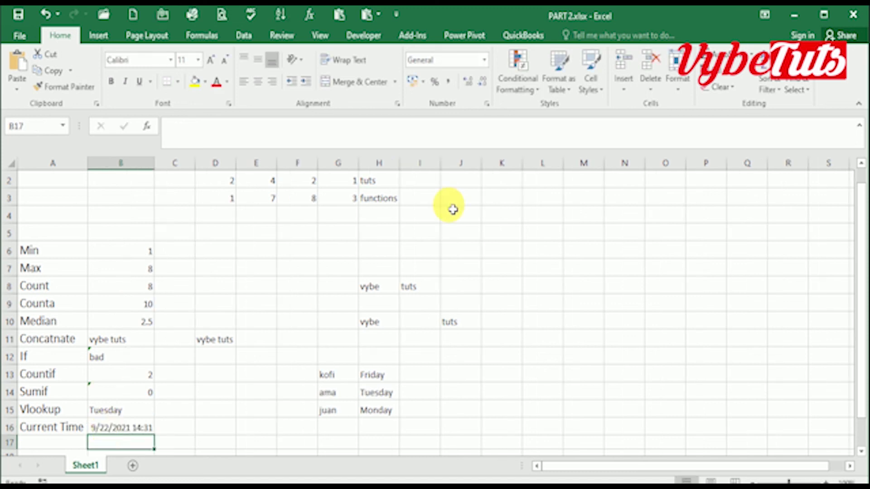